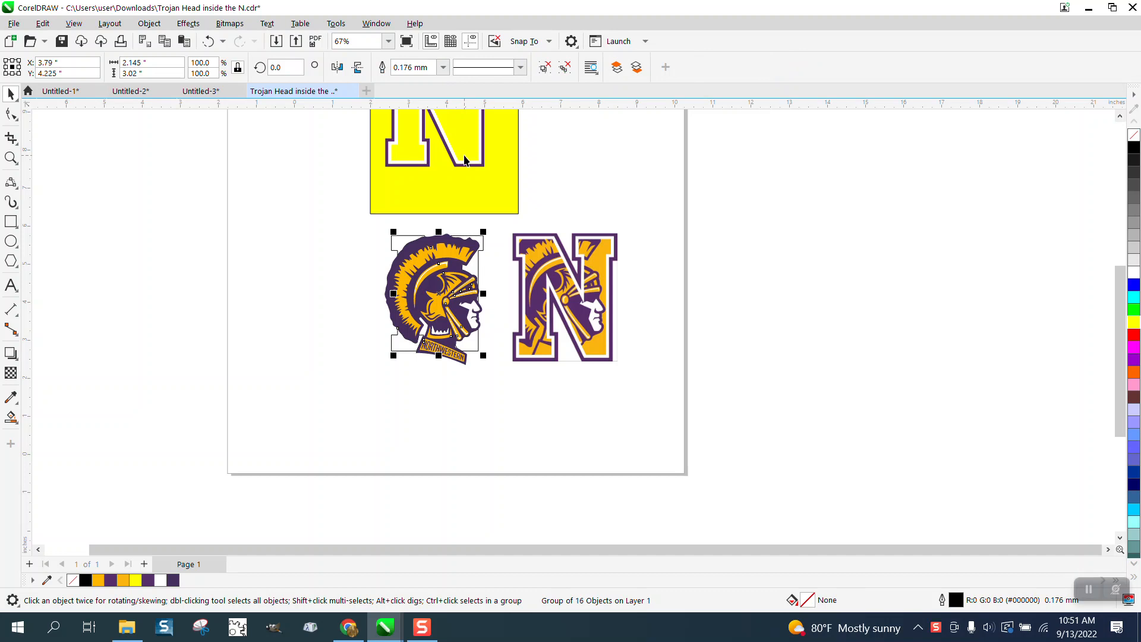
Undo the nudge and creation of the intersected line group, and move the Trojan head off the plain N outline
key("Left")
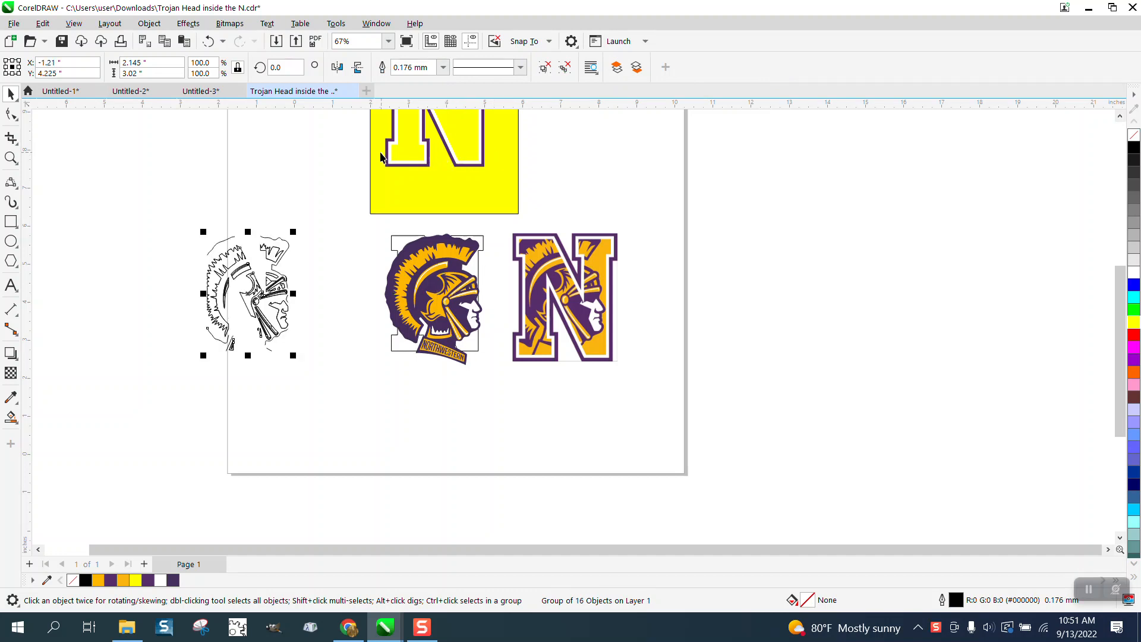
left_click(208, 42)
left_click(208, 43)
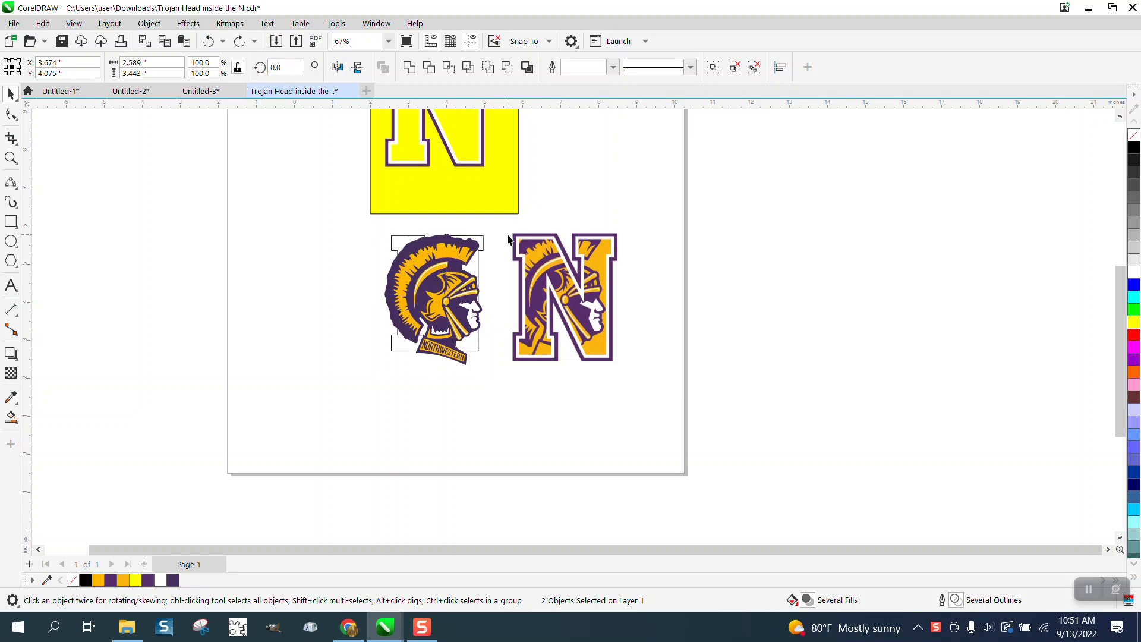
left_click(474, 240)
left_click_drag(467, 241, 333, 256)
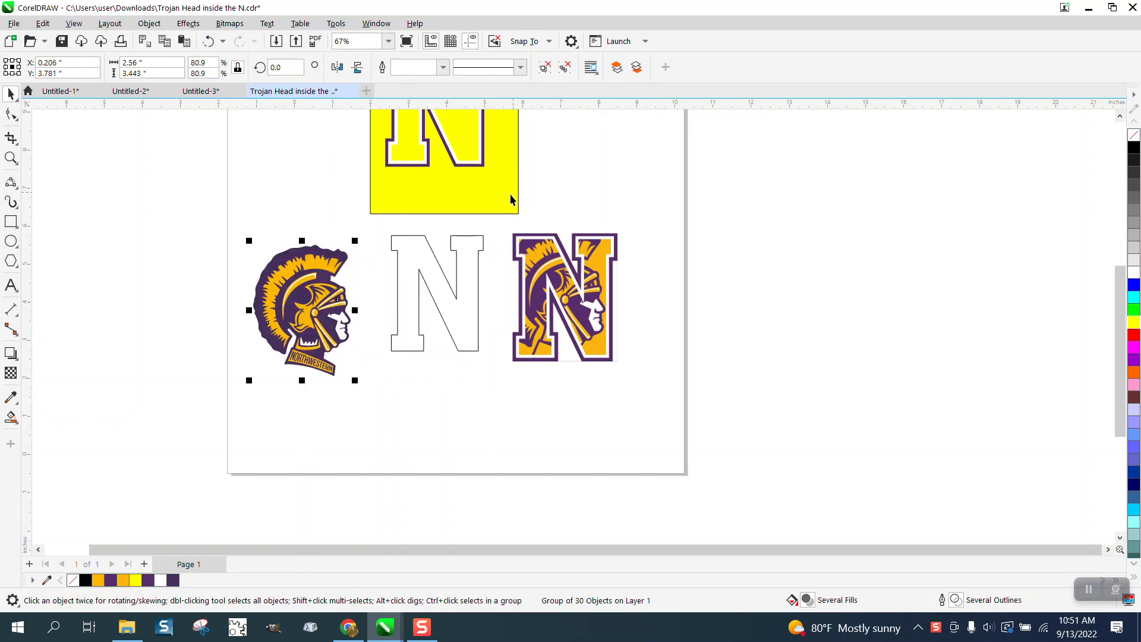
Move the yellow rectangle down over the plain N outline, and nudge the purple-and-white bordered N down onto it
left_click_drag(509, 193, 508, 344)
scroll(620, 232, "down", 1)
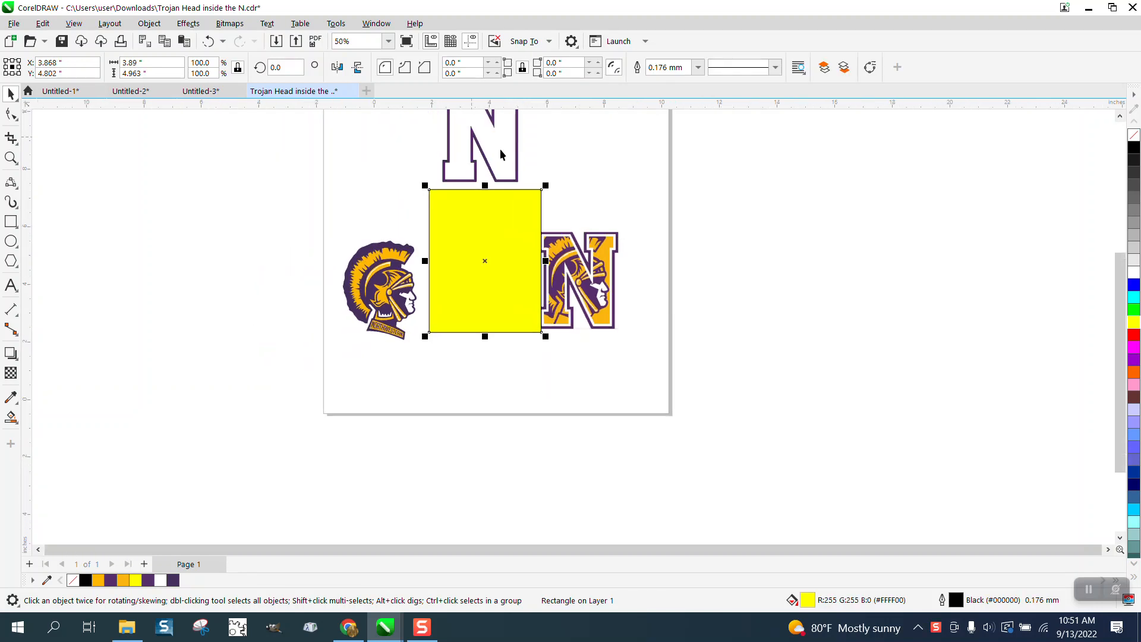
scroll(501, 151, "down", 2)
left_click_drag(456, 113, 531, 176)
key("Down")
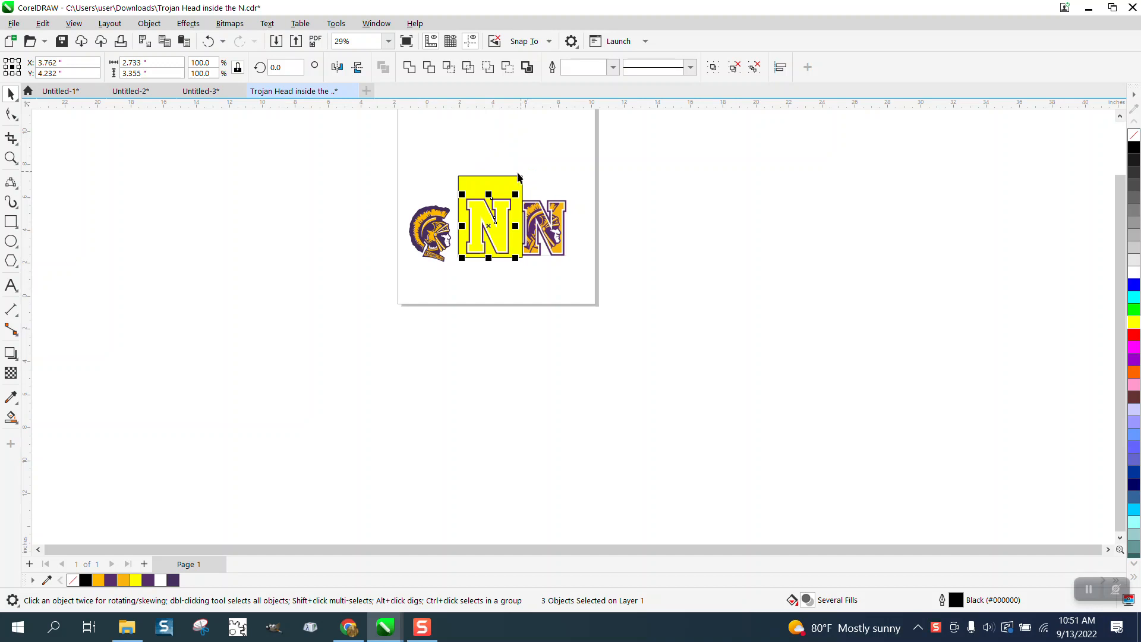
Nudge the white and purple N borders down 5 inches, below the yellow rectangle
left_click(11, 158)
left_click_drag(432, 166, 644, 319)
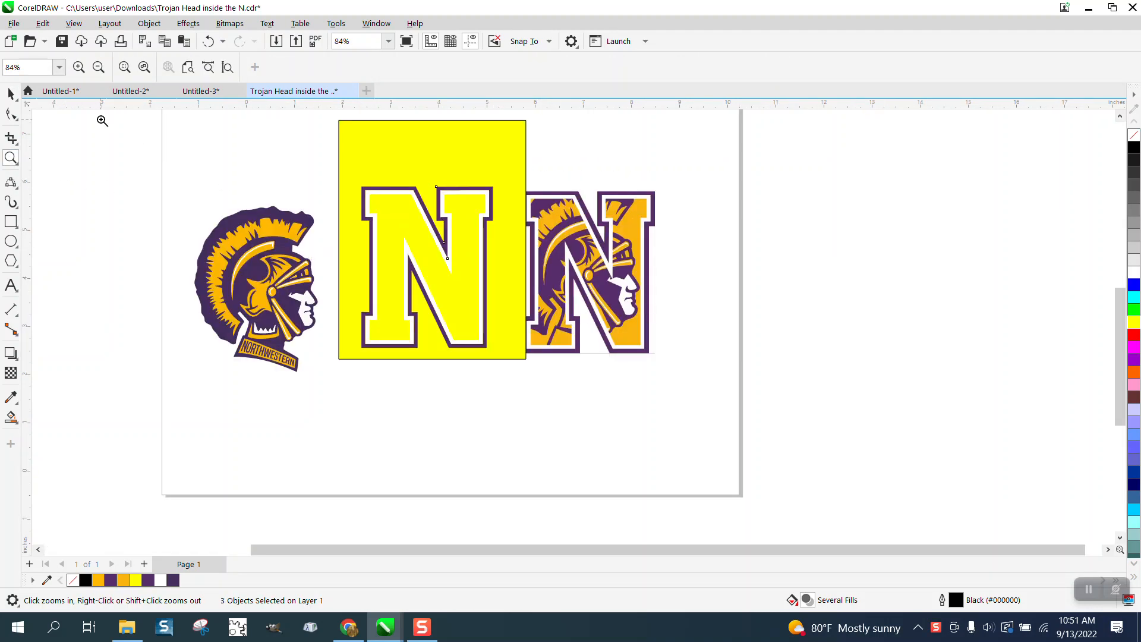
left_click(11, 93)
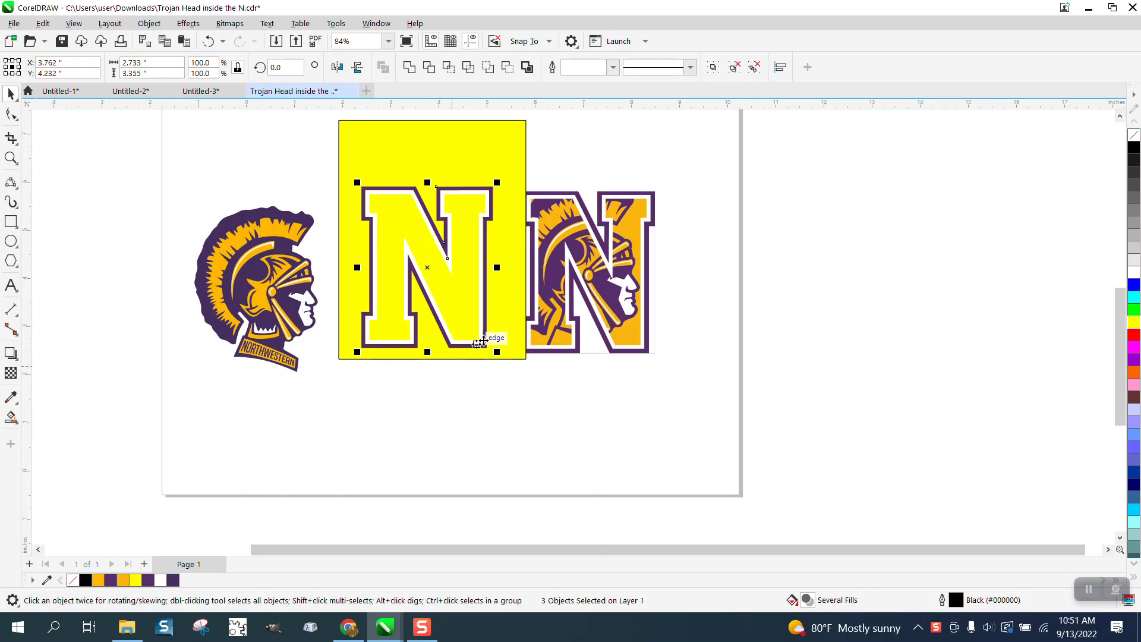
left_click(509, 370)
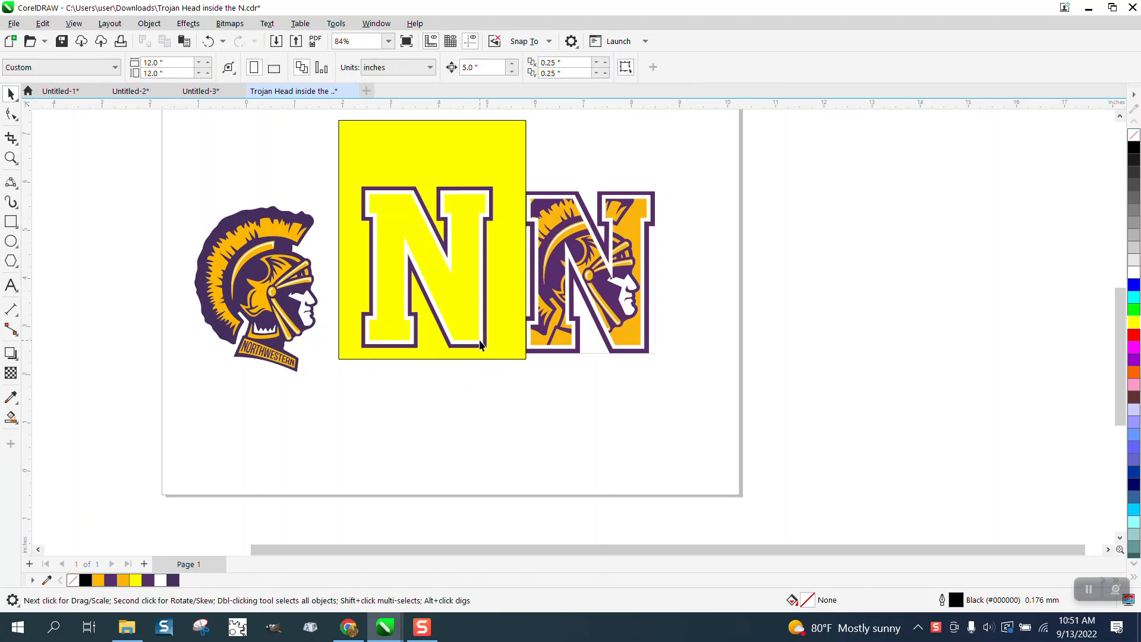
left_click(479, 342)
key("Down")
left_click(484, 348)
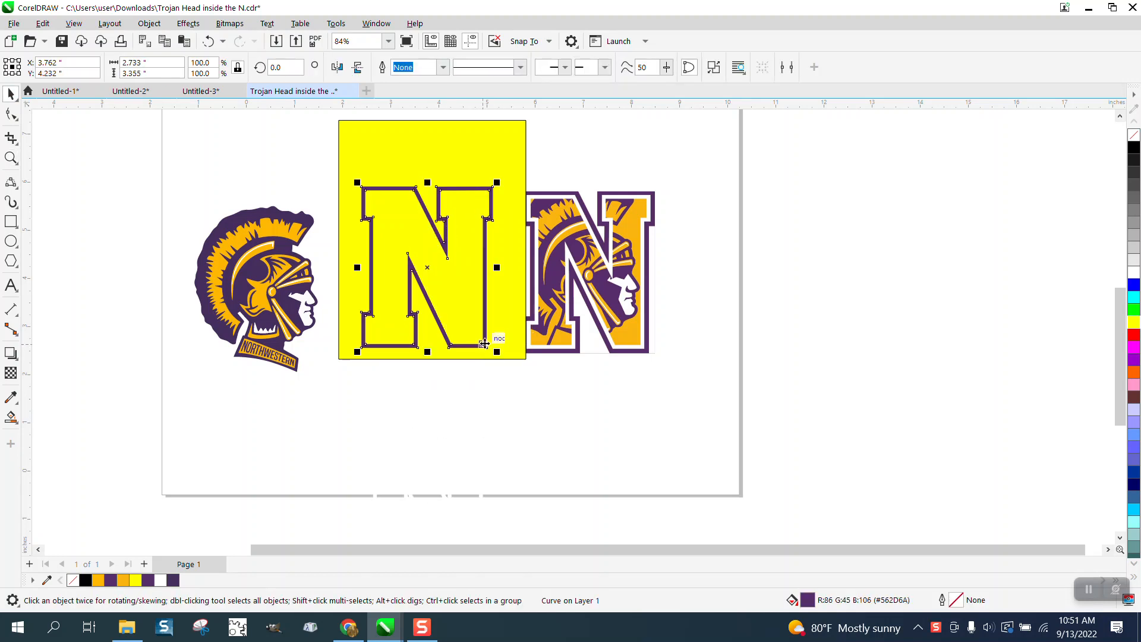
key("Down")
Move the yellow rectangle away from the N outlines and delete the extra outer outlines around the plain N
left_click(465, 285)
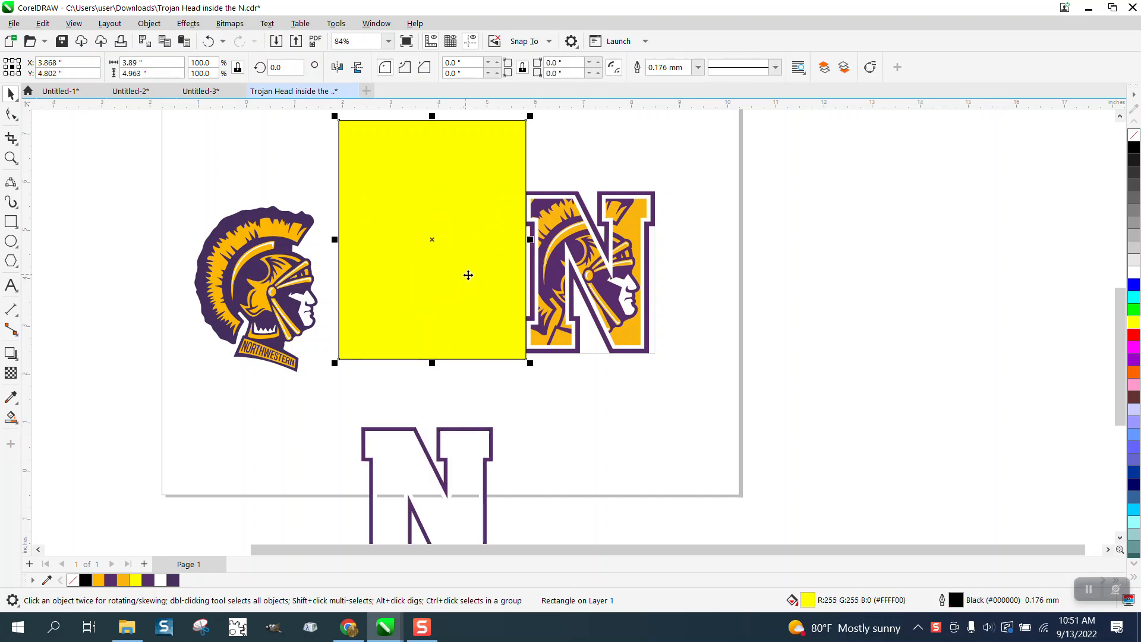
left_click_drag(465, 286, 785, 309)
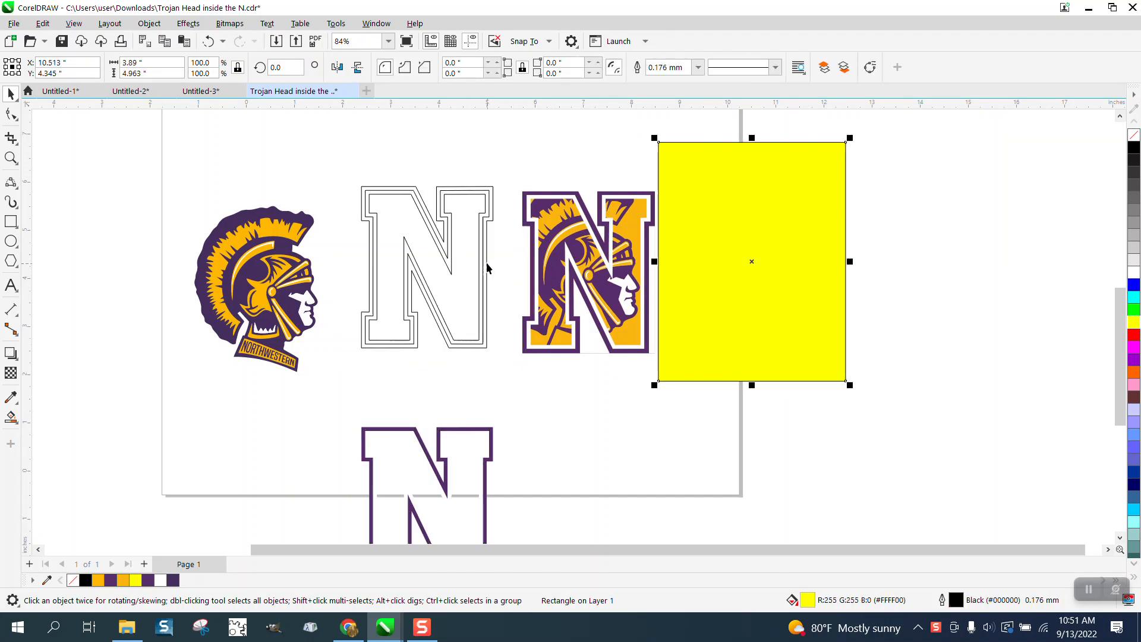
left_click(486, 262)
left_click(489, 259)
key("Delete")
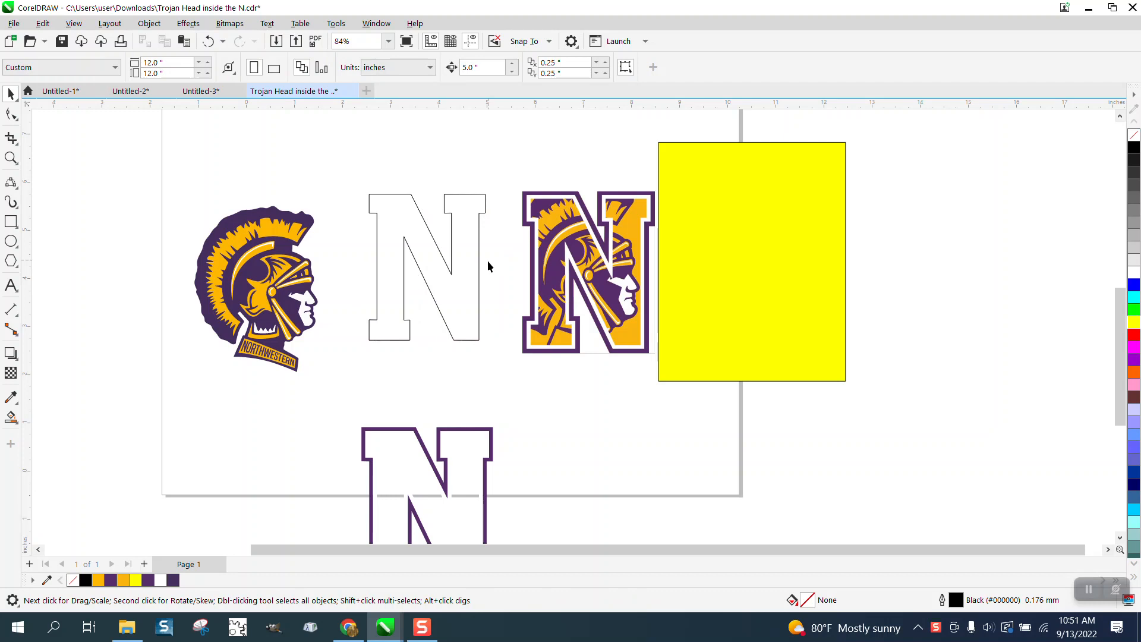
Place the yellow rectangle over the plain N outline and send it to the back of the page
left_click_drag(682, 375, 515, 480)
scroll(553, 420, "down", 1)
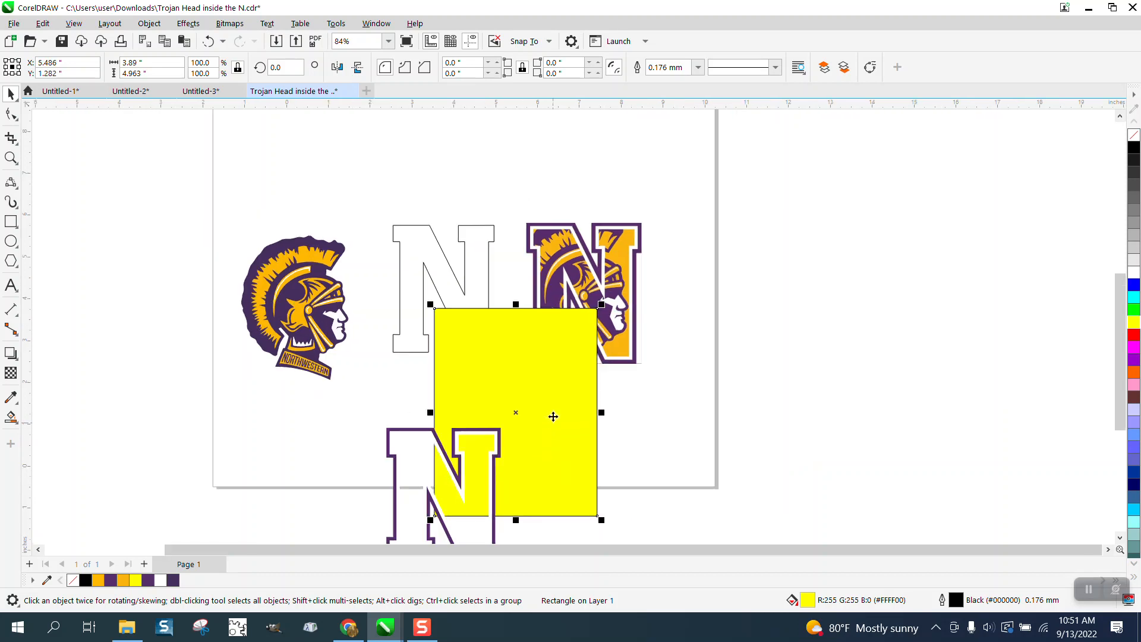
left_click_drag(558, 400, 493, 485)
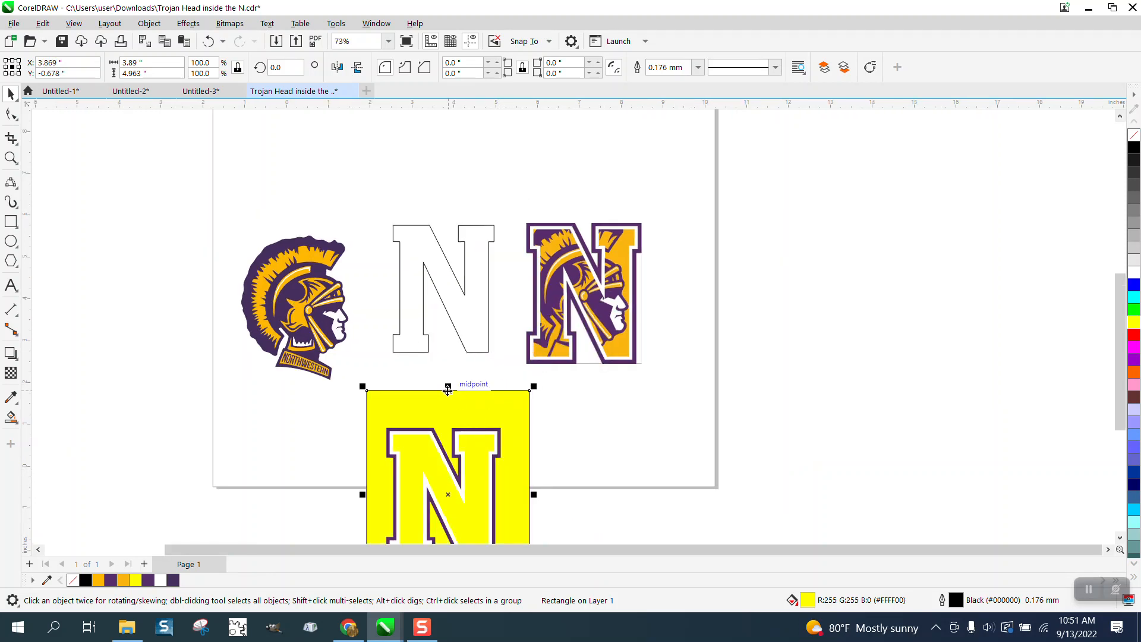
left_click_drag(451, 396, 456, 224)
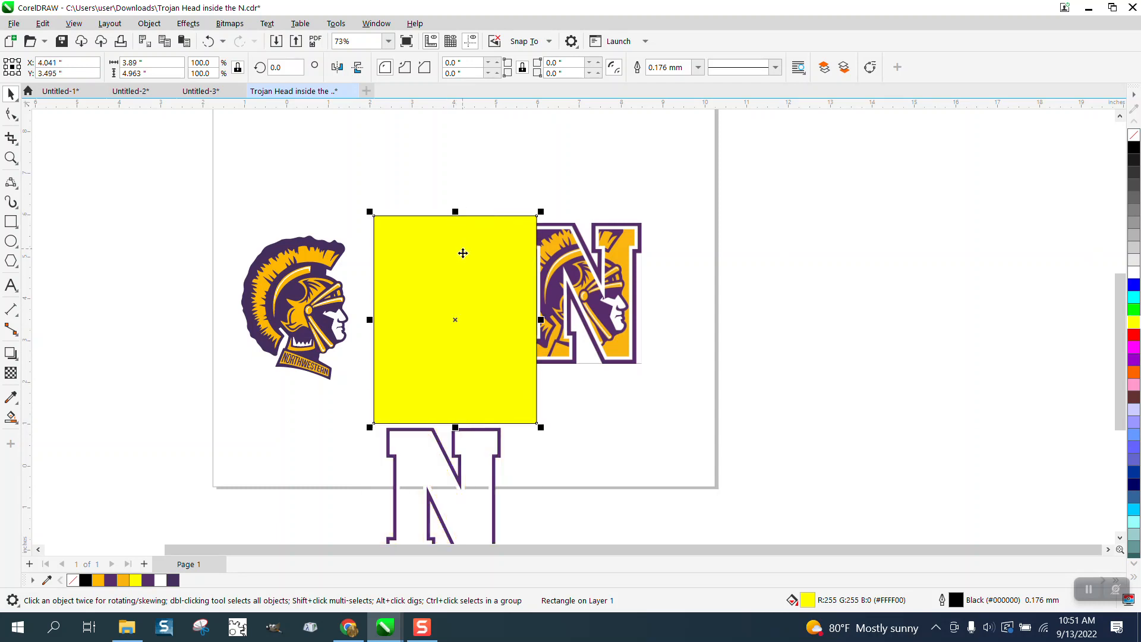
left_click(150, 24)
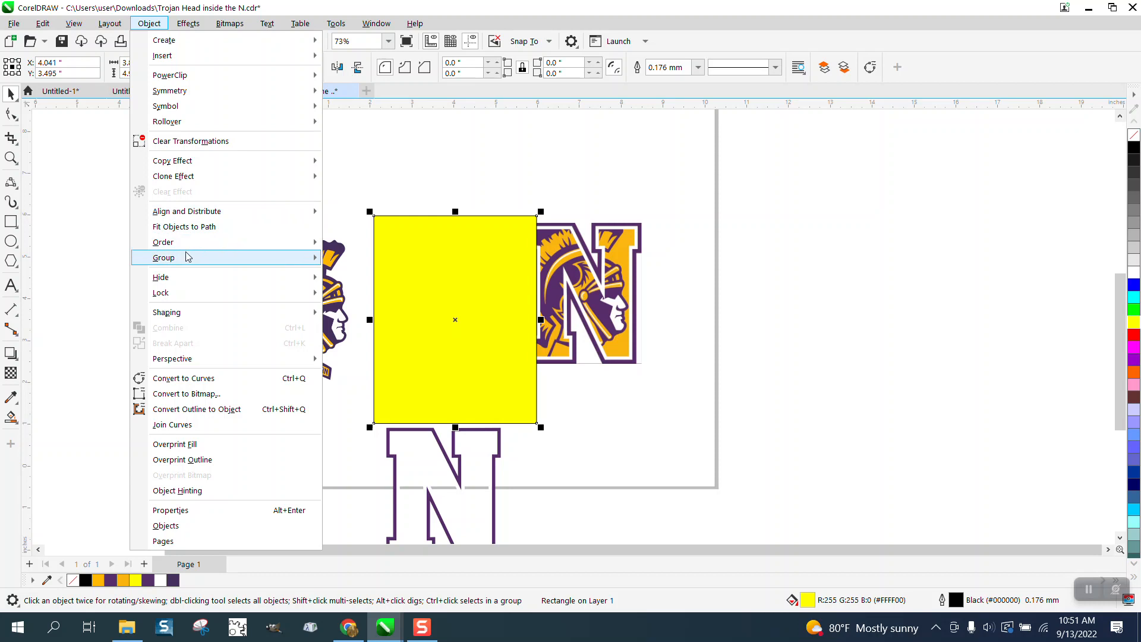
mouse_move(229, 242)
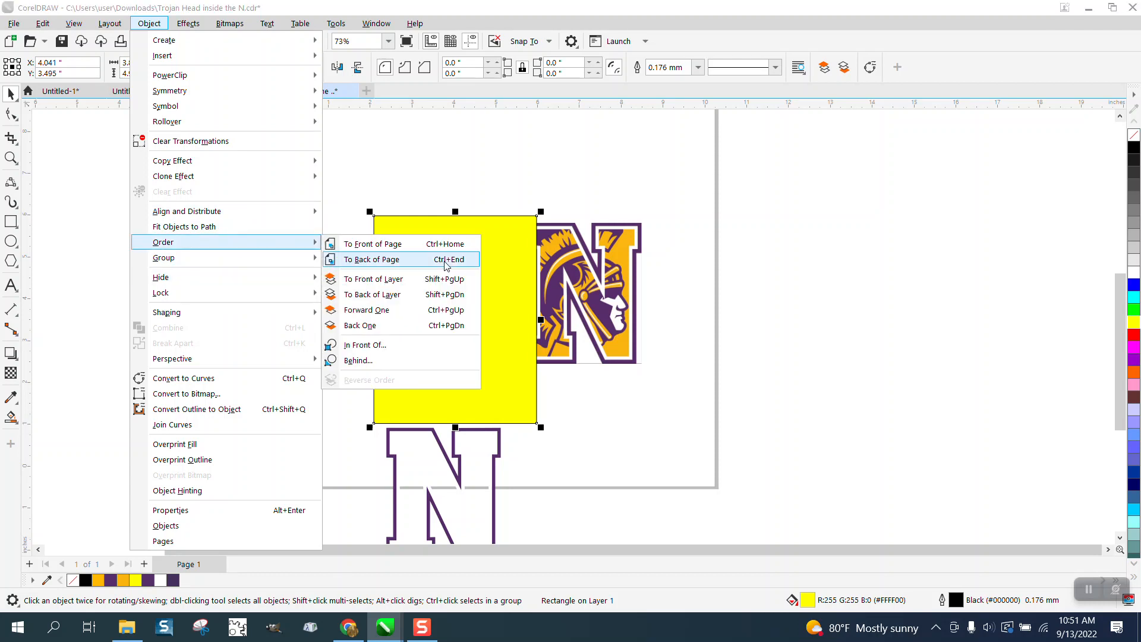
left_click(391, 250)
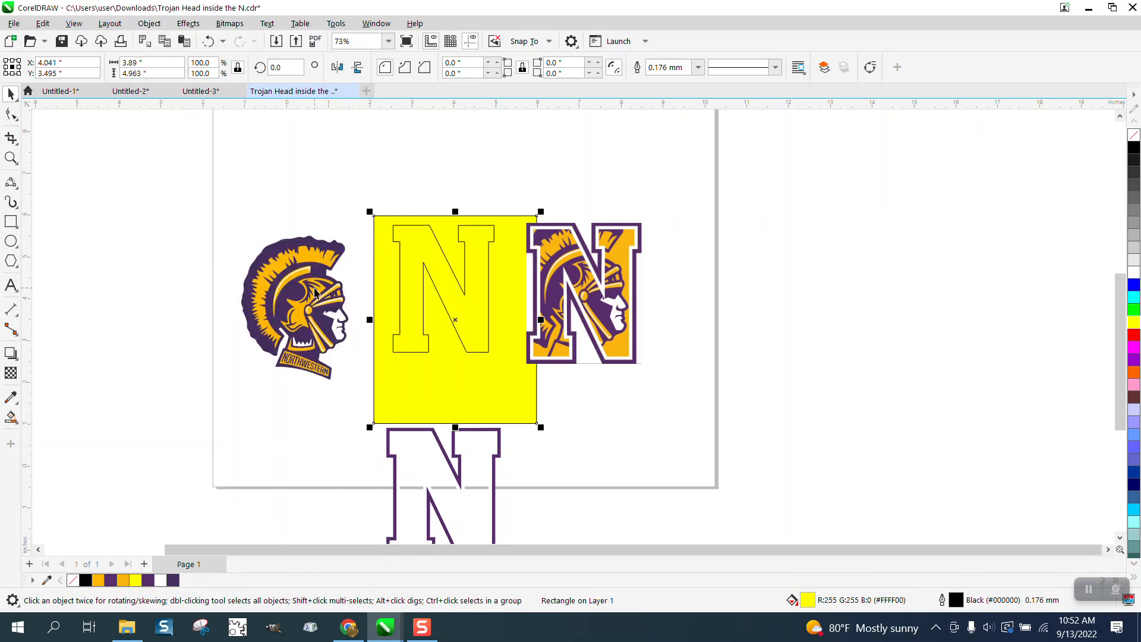
Intersect the Trojan head with the plain N outline beneath it, and nudge the resulting line group 5 inches left
left_click_drag(315, 292, 452, 278)
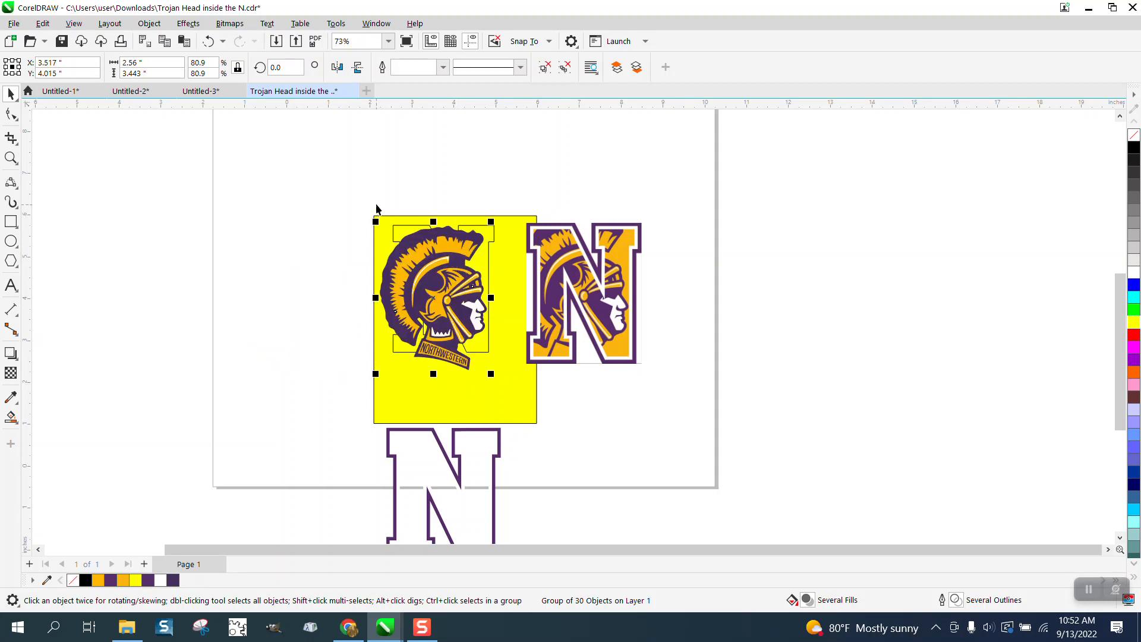
left_click_drag(357, 196, 523, 392)
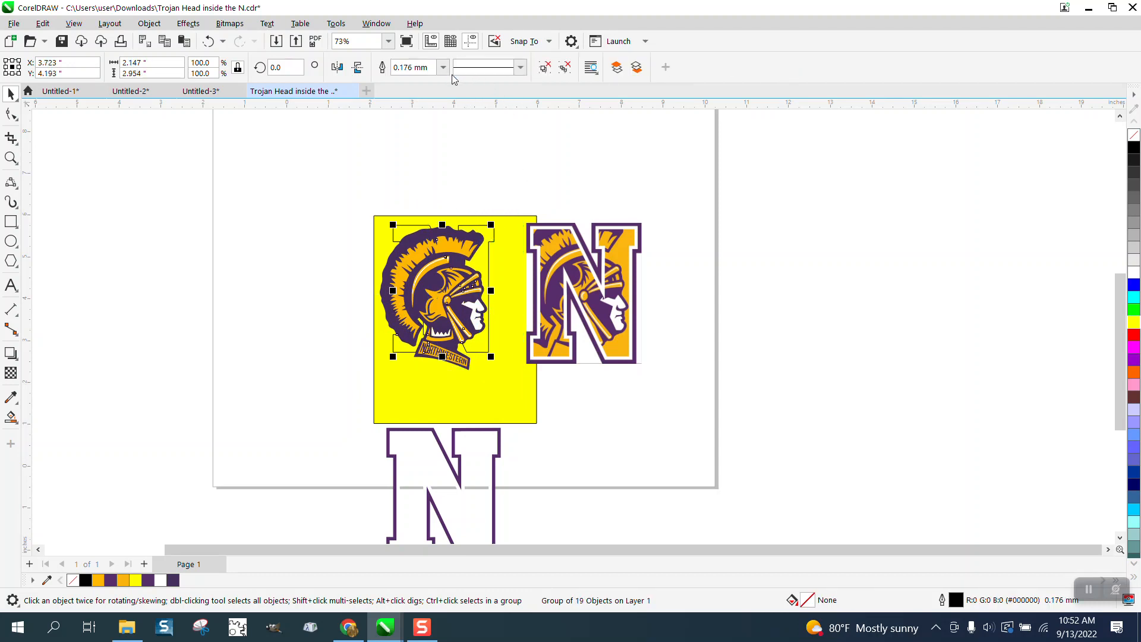
key("Left")
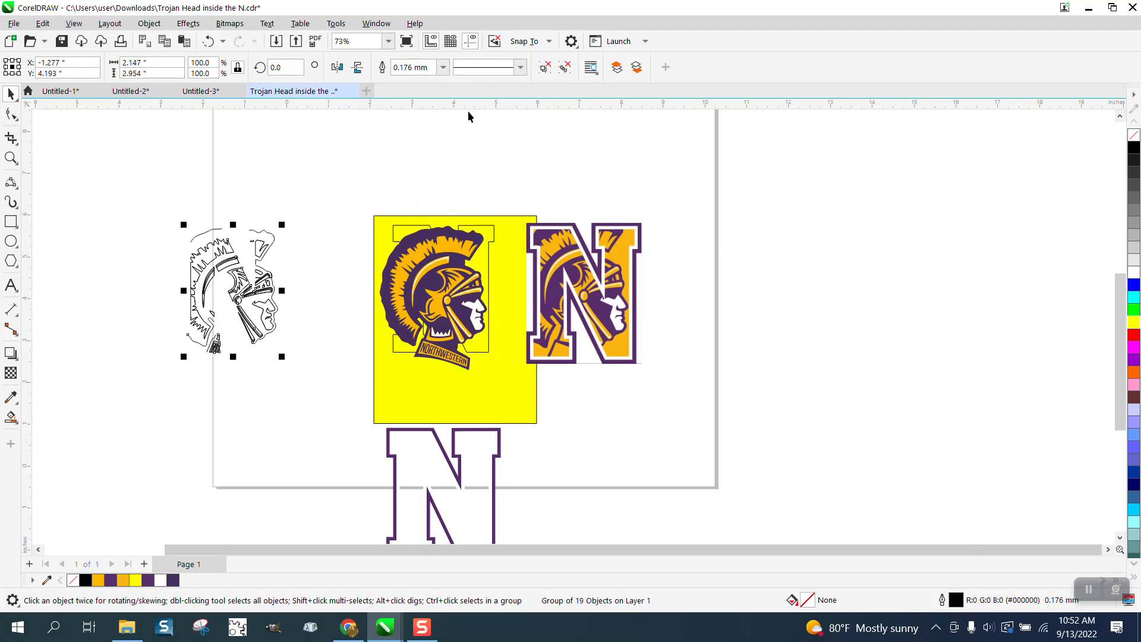
Nudge the colored Trojan head 10 inches right and return the intersected line group onto the N outline
left_click(484, 241)
key("Right")
key("Right")
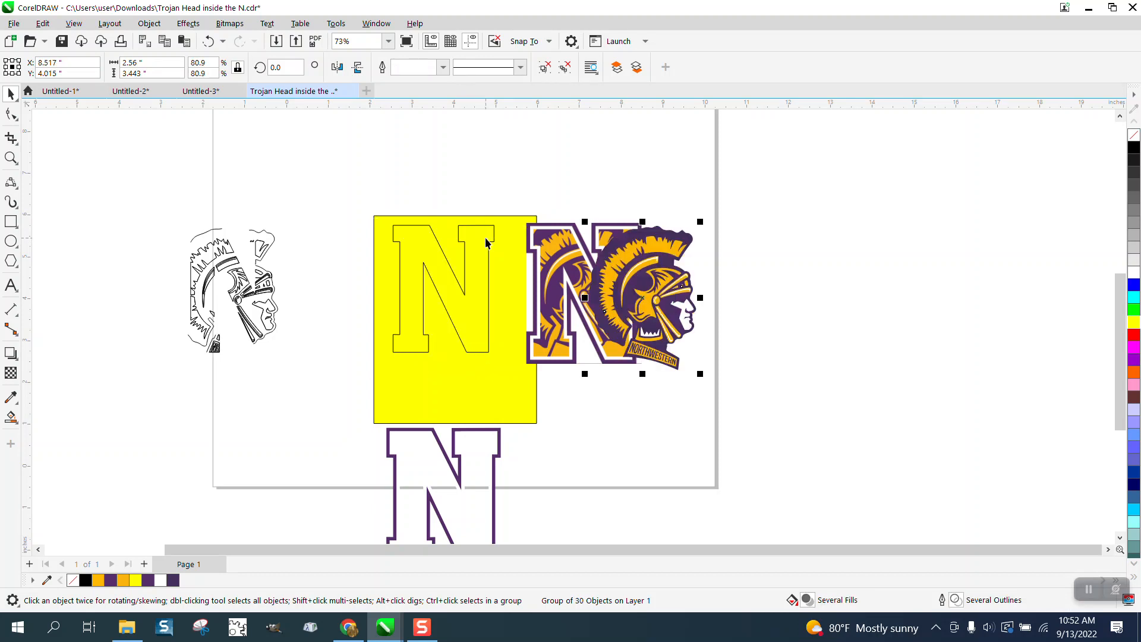
left_click(264, 256)
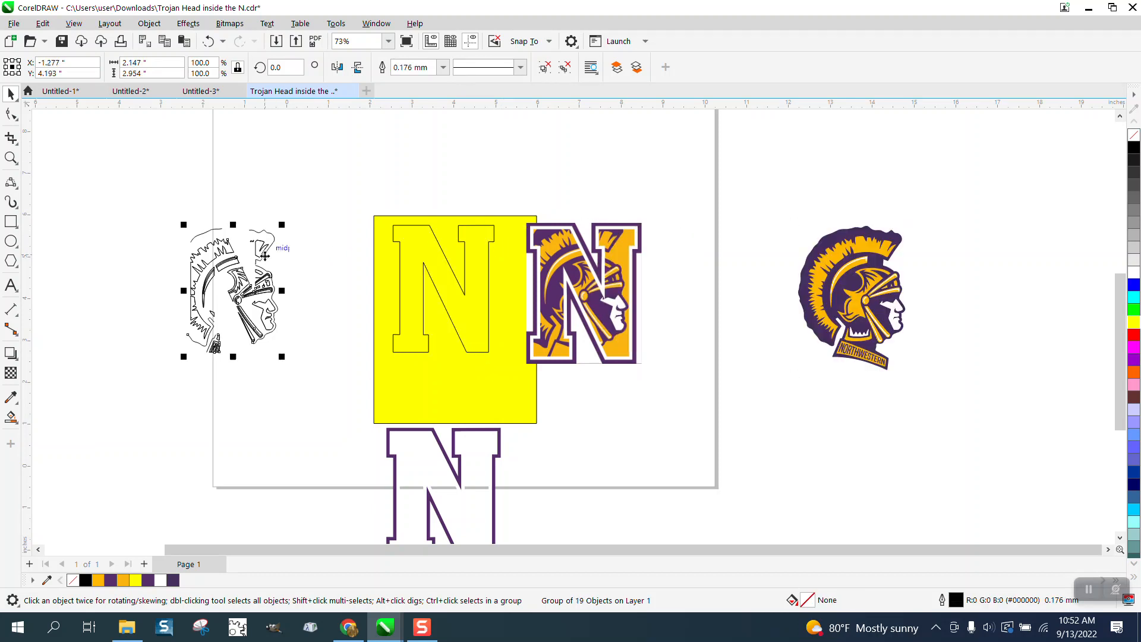
key("Right")
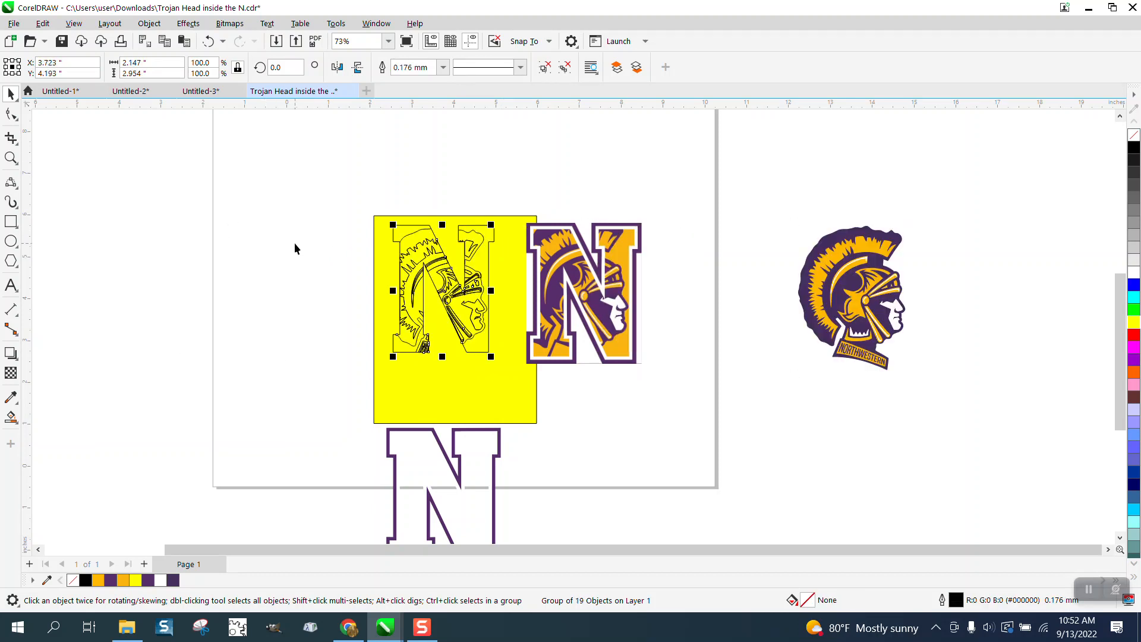
Remove the leftover banner lettering lines inside the N's lower-left foot with Virtual Segment Delete
left_click(11, 157)
left_click_drag(366, 300, 498, 376)
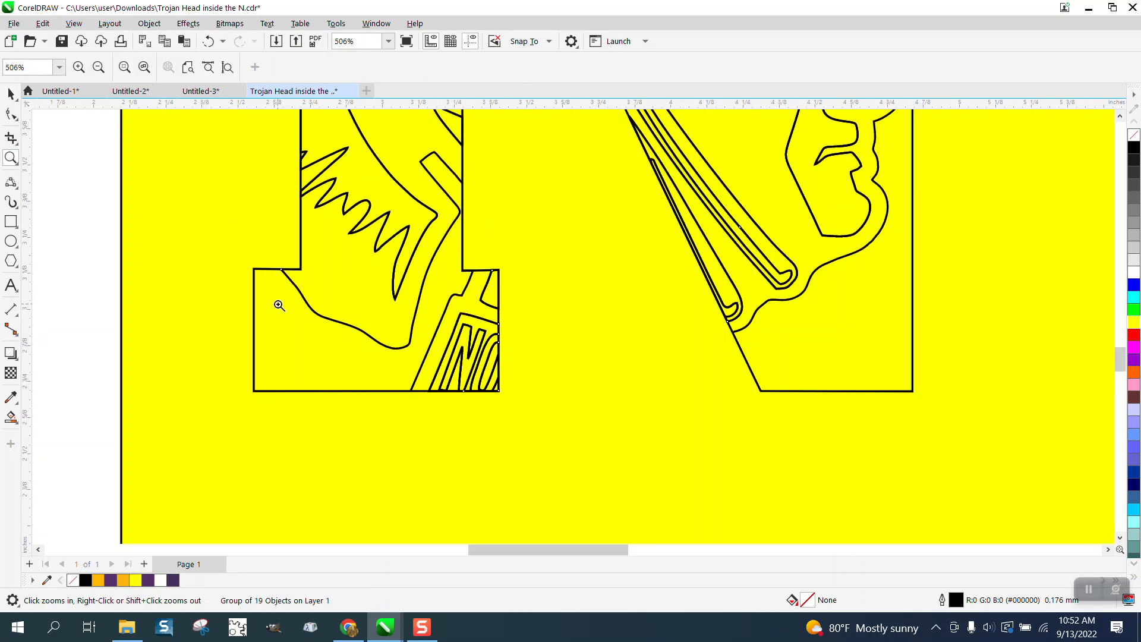
left_click(10, 138)
left_click(16, 144)
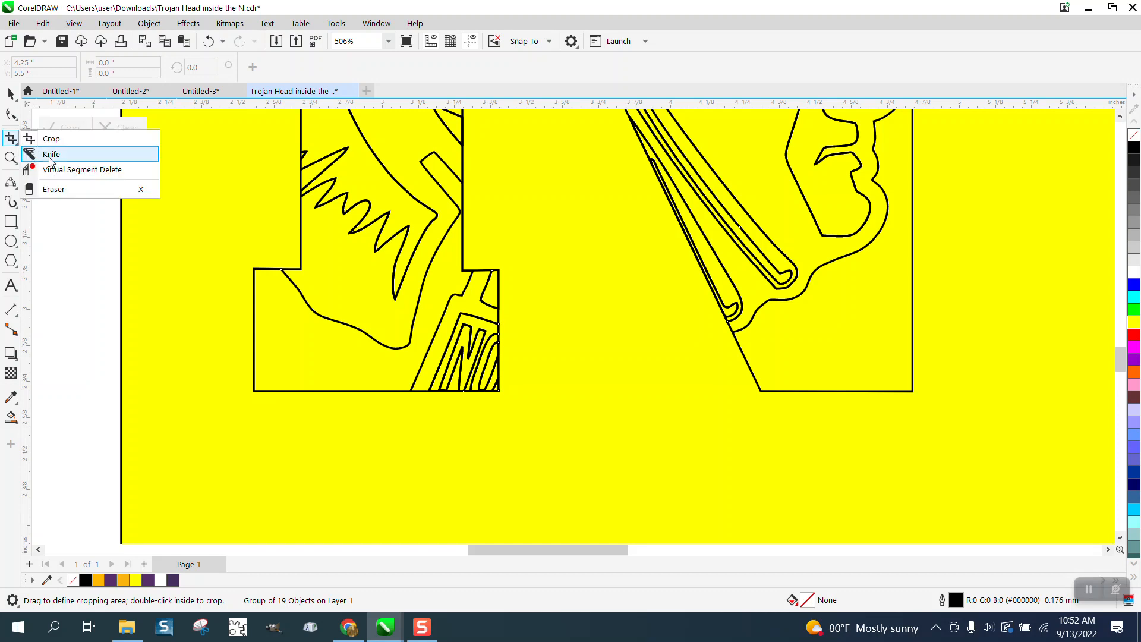
left_click(119, 153)
left_click_drag(453, 326, 481, 353)
left_click(479, 319)
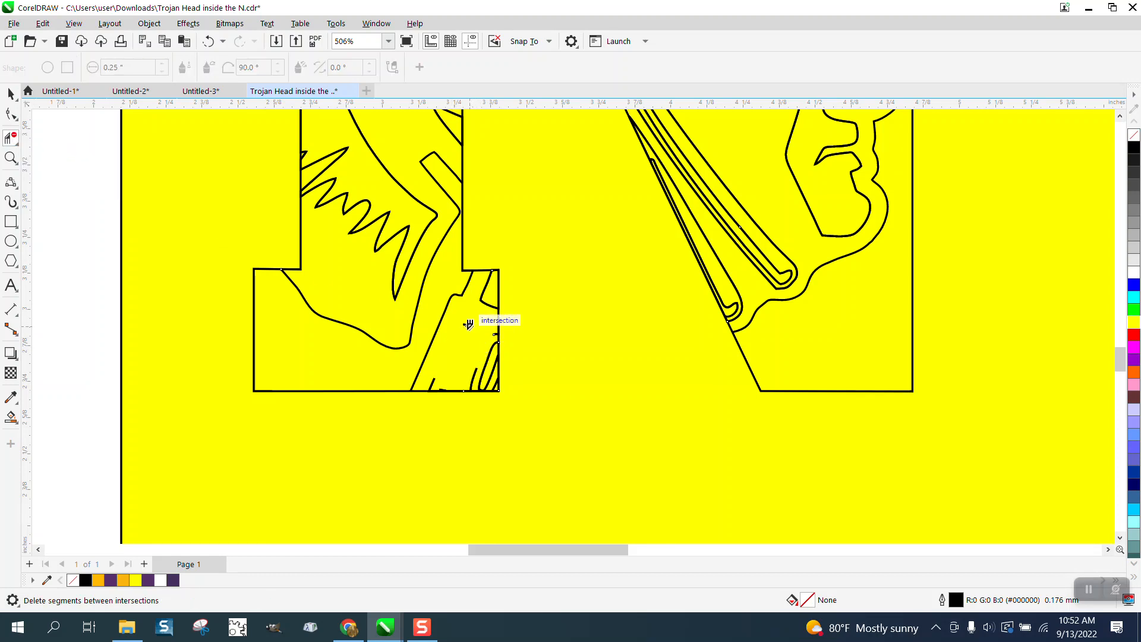
left_click(492, 359)
left_click(475, 376)
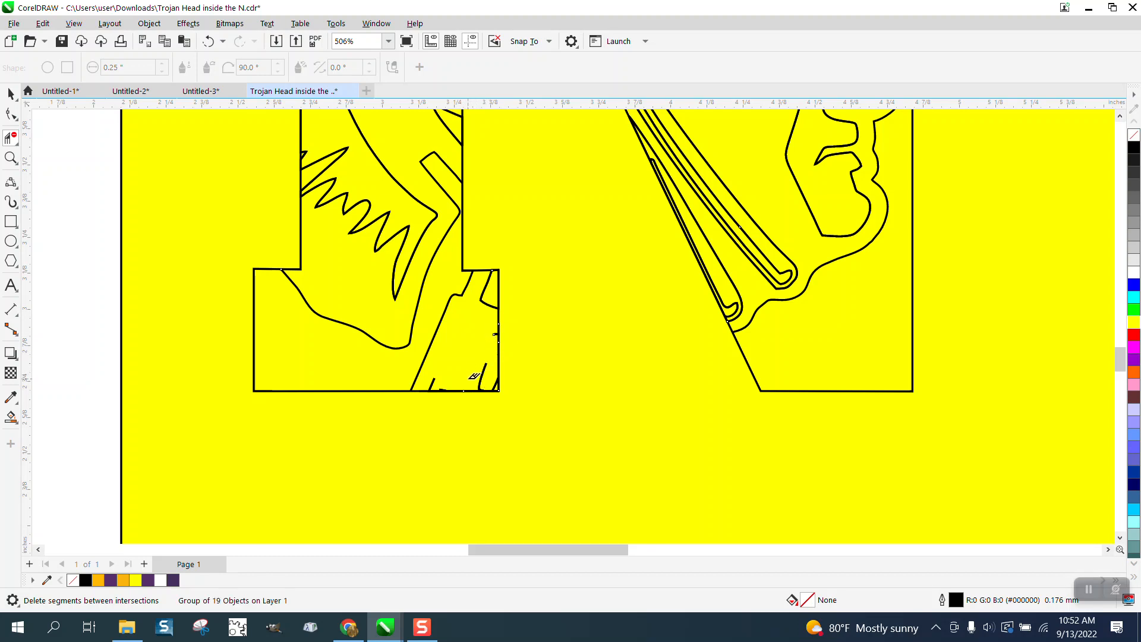
left_click(434, 383)
left_click(486, 376)
Fill the Trojan's face inside the N with white using Smart Fill and no outline
scroll(483, 383, "down", 5)
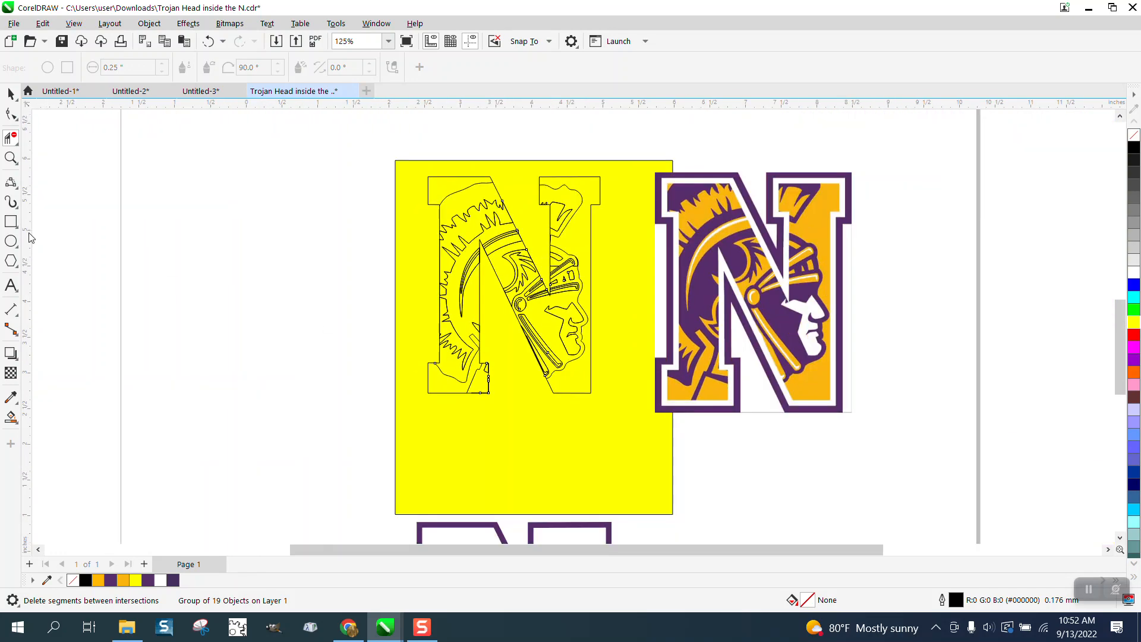
left_click(11, 157)
left_click_drag(388, 164, 983, 482)
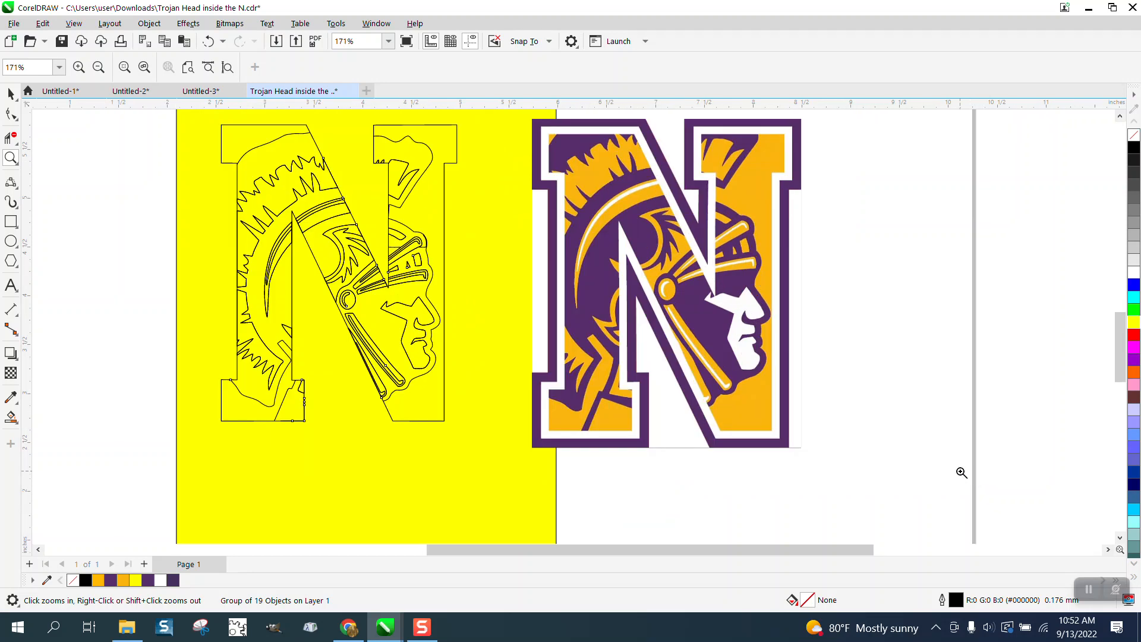
left_click(11, 416)
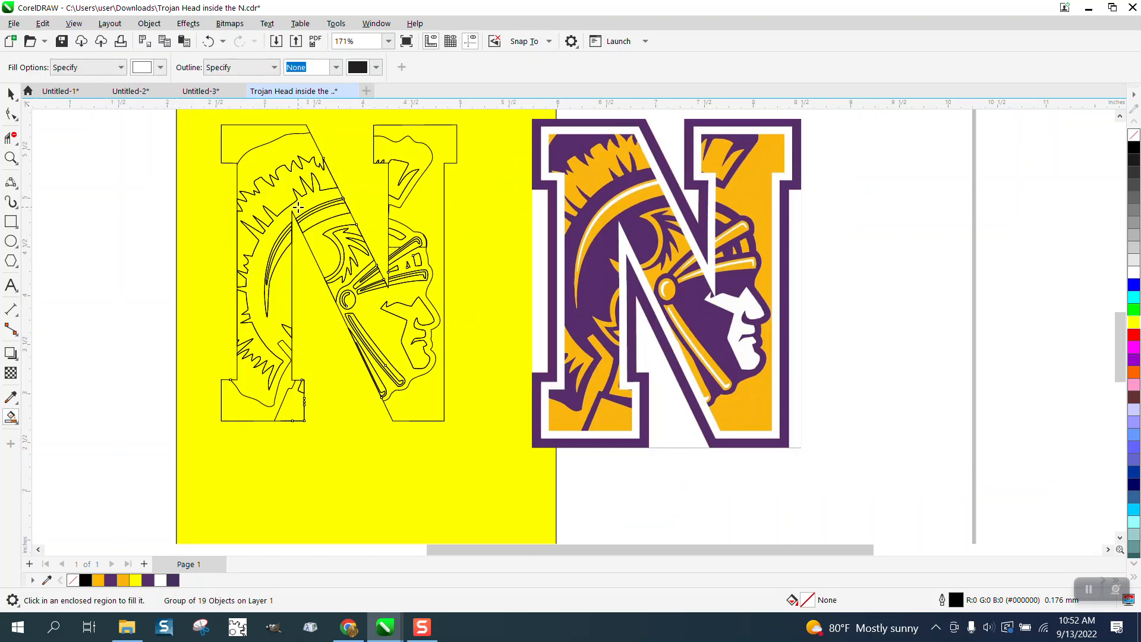
left_click(425, 314)
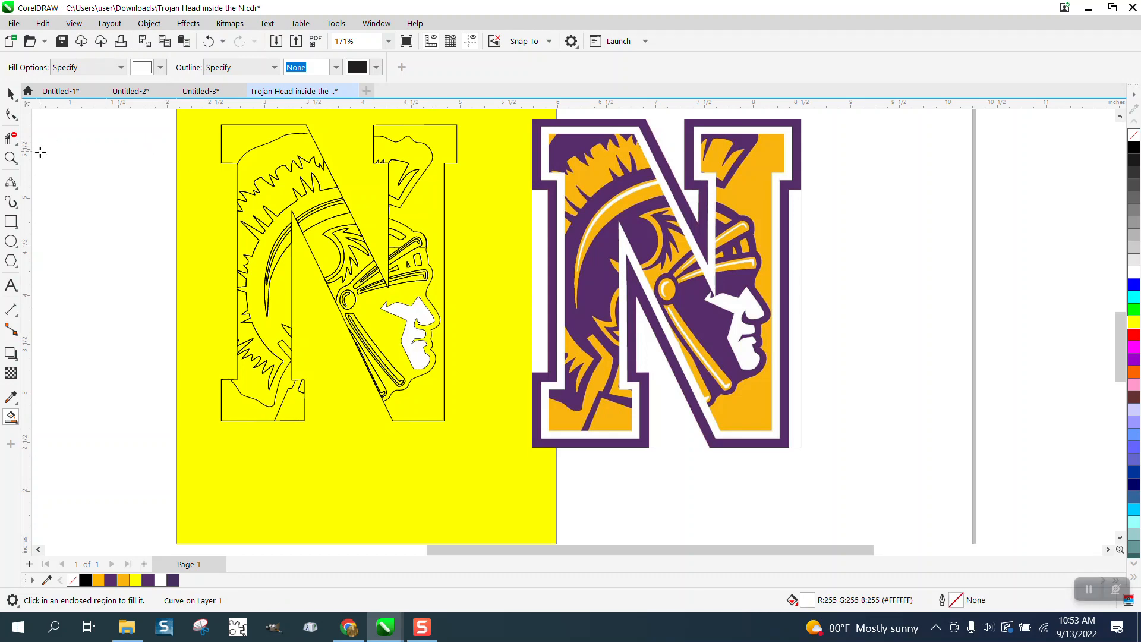
Fill both segments of the highlight strip along the helmet's curved crest band with white using Smart Fill
left_click(11, 157)
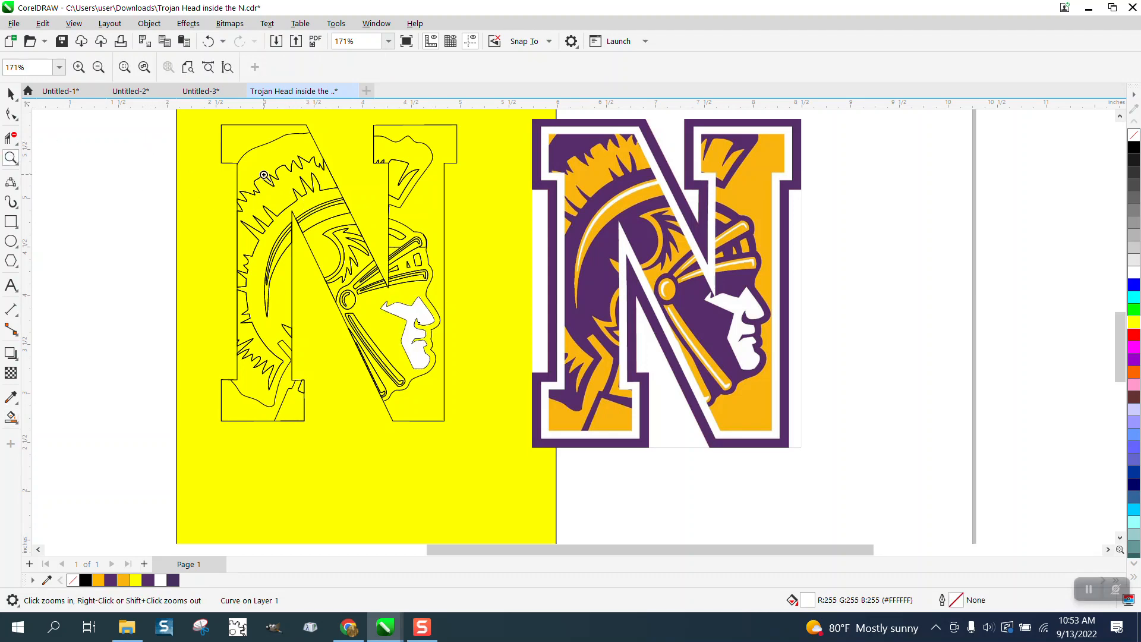
left_click_drag(264, 175, 580, 394)
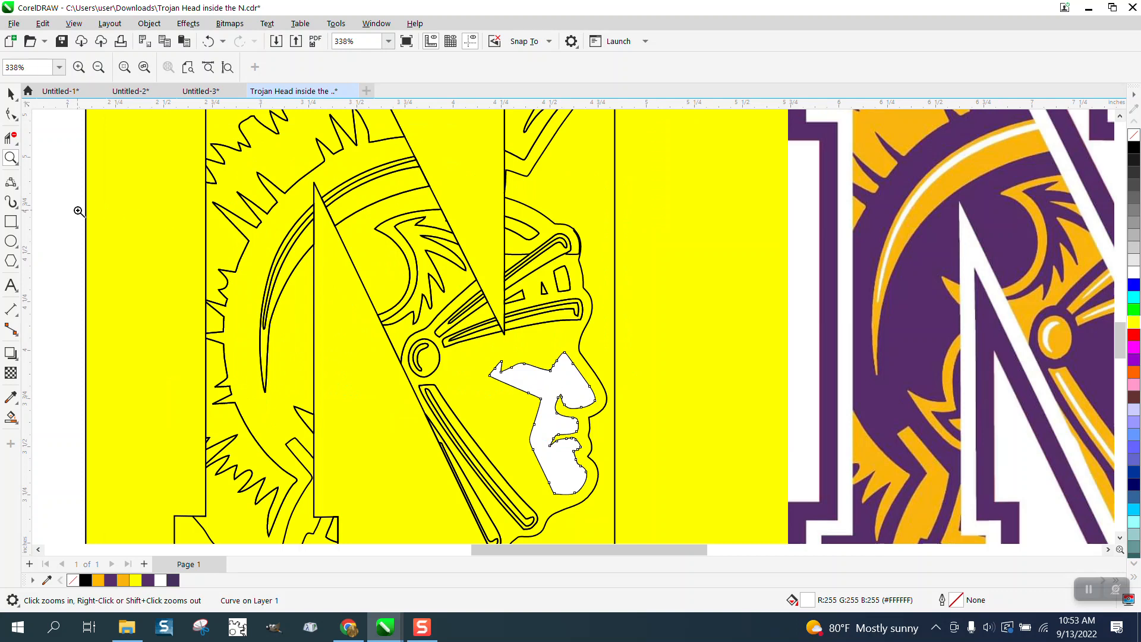
left_click(11, 418)
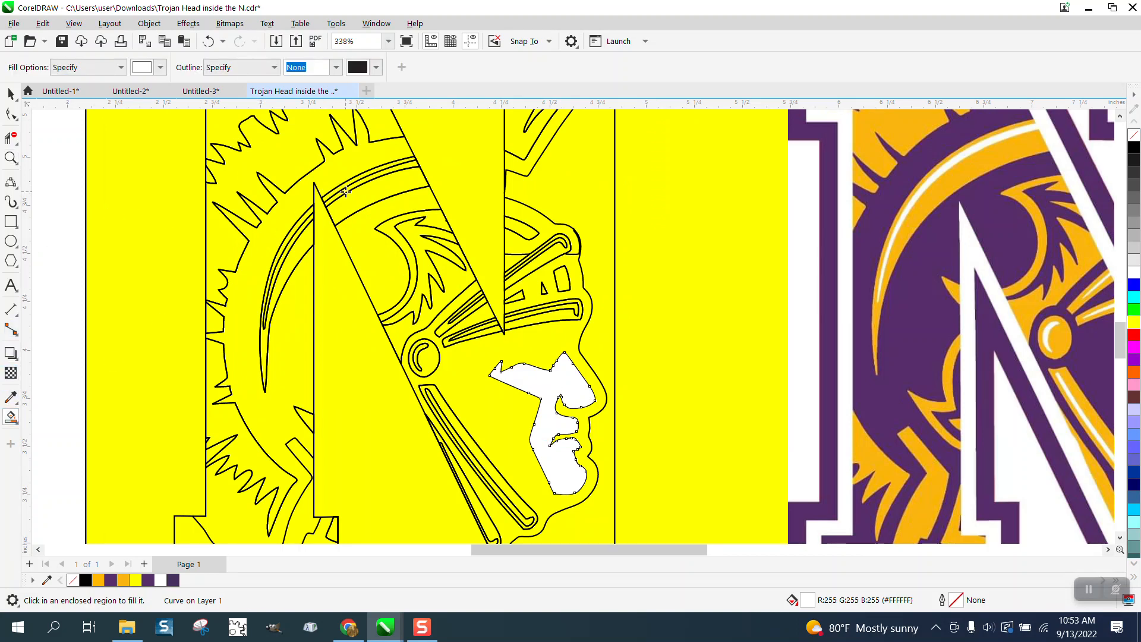
left_click(341, 190)
left_click(299, 231)
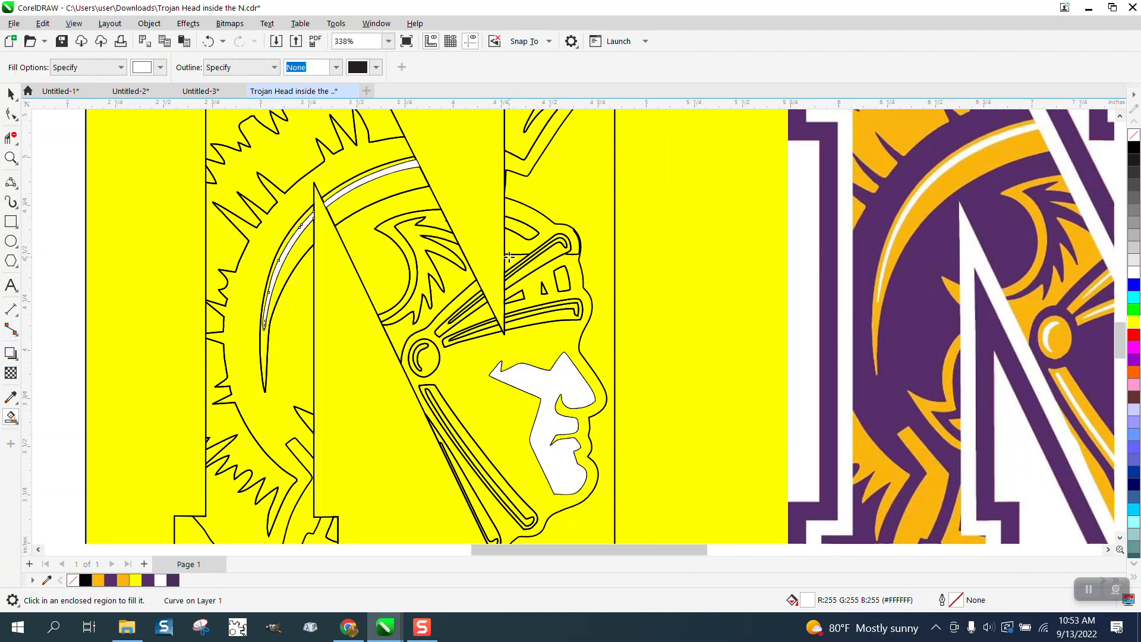
Smart Fill the highlights on the visor bars, the round ear disc and the cheek strap with white
left_click(563, 244)
left_click(578, 306)
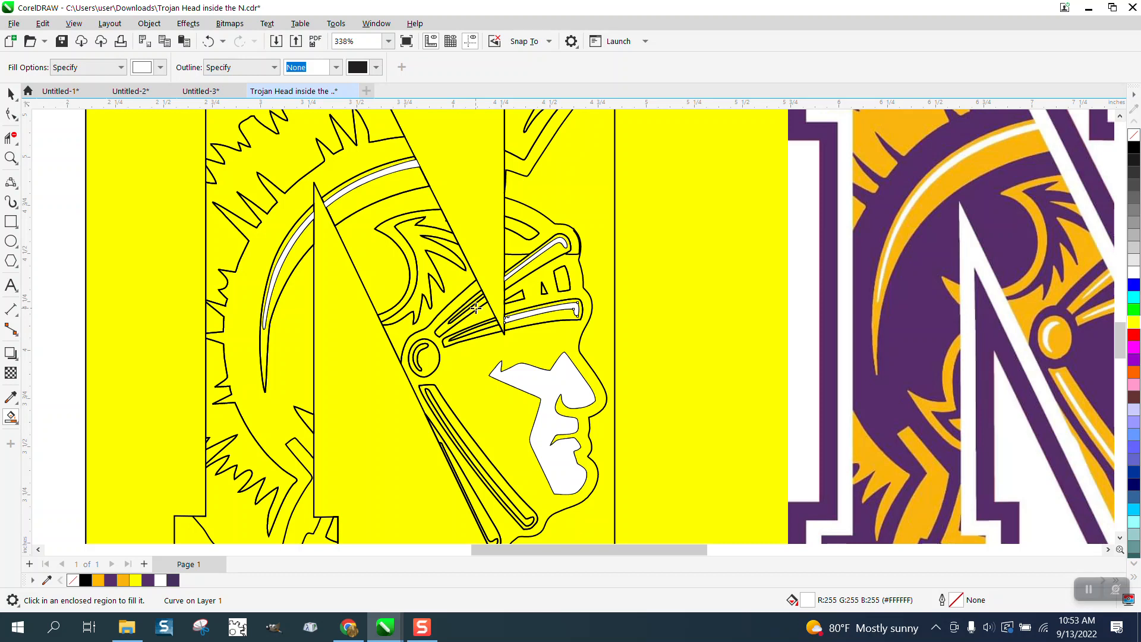
left_click(466, 307)
left_click(475, 329)
left_click(417, 357)
left_click(447, 423)
Sample the gold (#FBB50F) from the finished logo and fill the main plume and its piece in the N's right stem
scroll(452, 416, "down", 3)
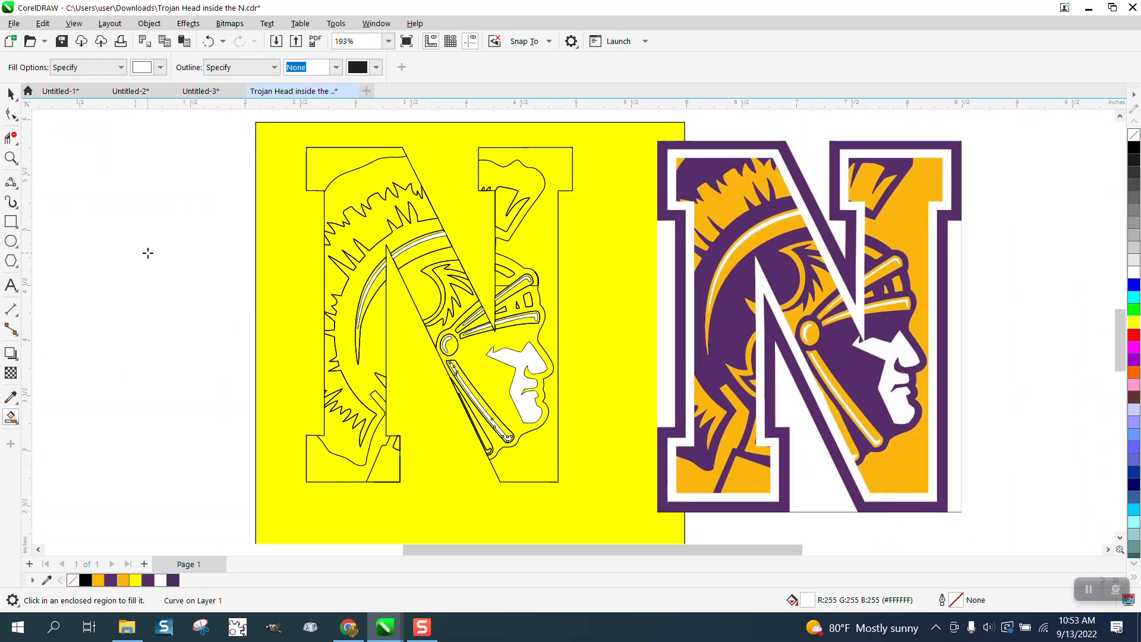
left_click(160, 68)
left_click(279, 295)
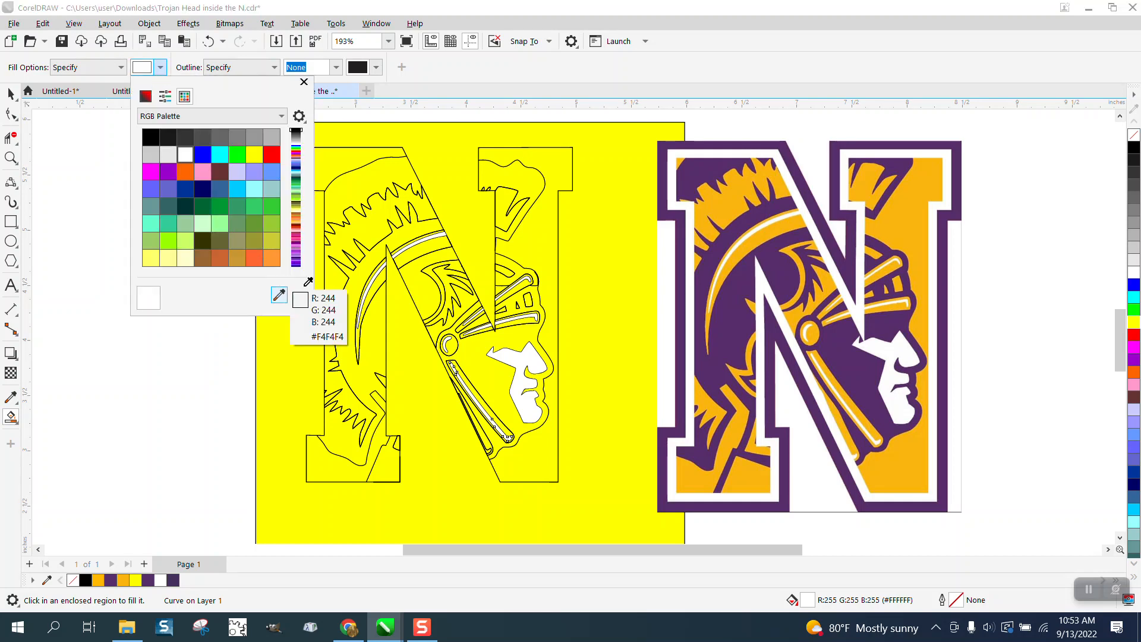
left_click(735, 201)
left_click(385, 211)
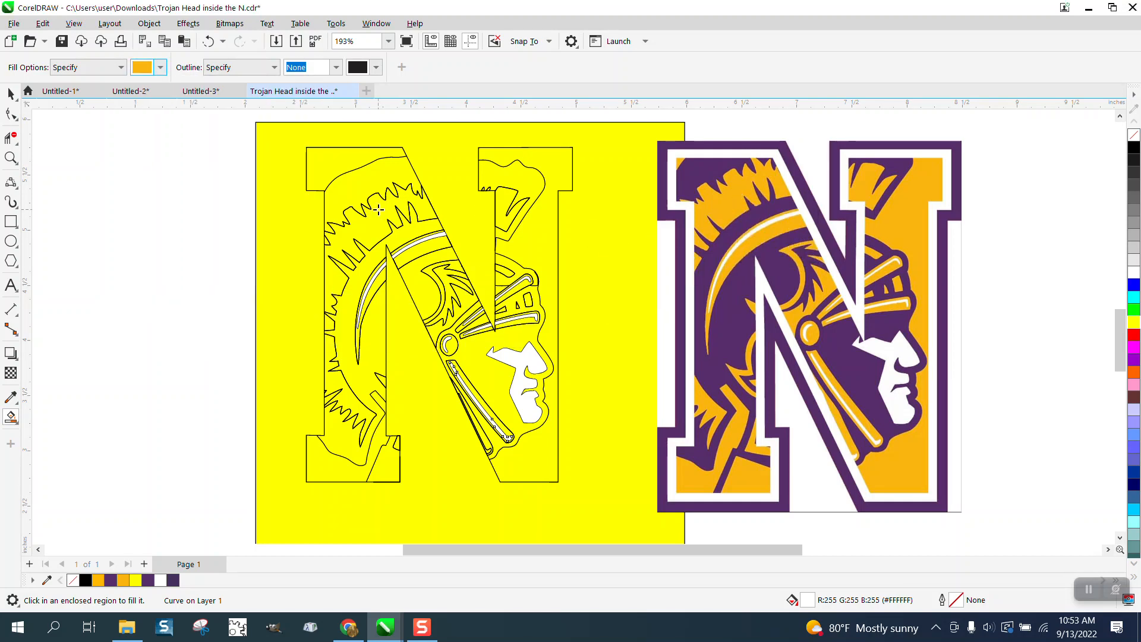
left_click(381, 212)
left_click(523, 202)
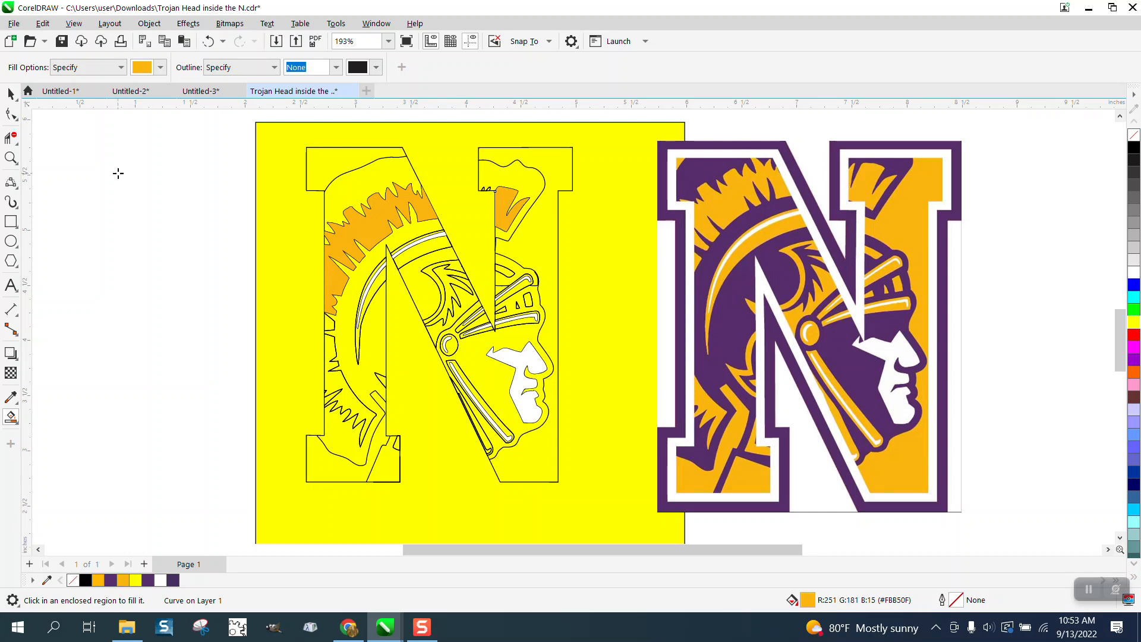
Fill the two tiny plume tips beside the gold plume piece, at the edge of the N's upper-right serif, with gold
left_click(10, 157)
left_click_drag(459, 193, 551, 232)
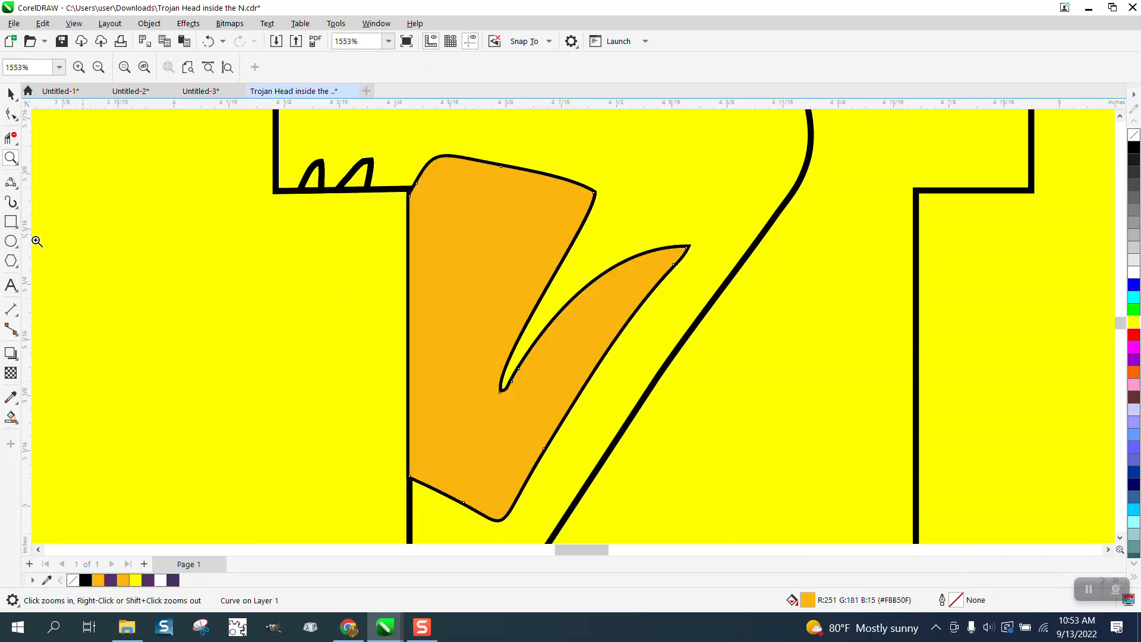
left_click(10, 416)
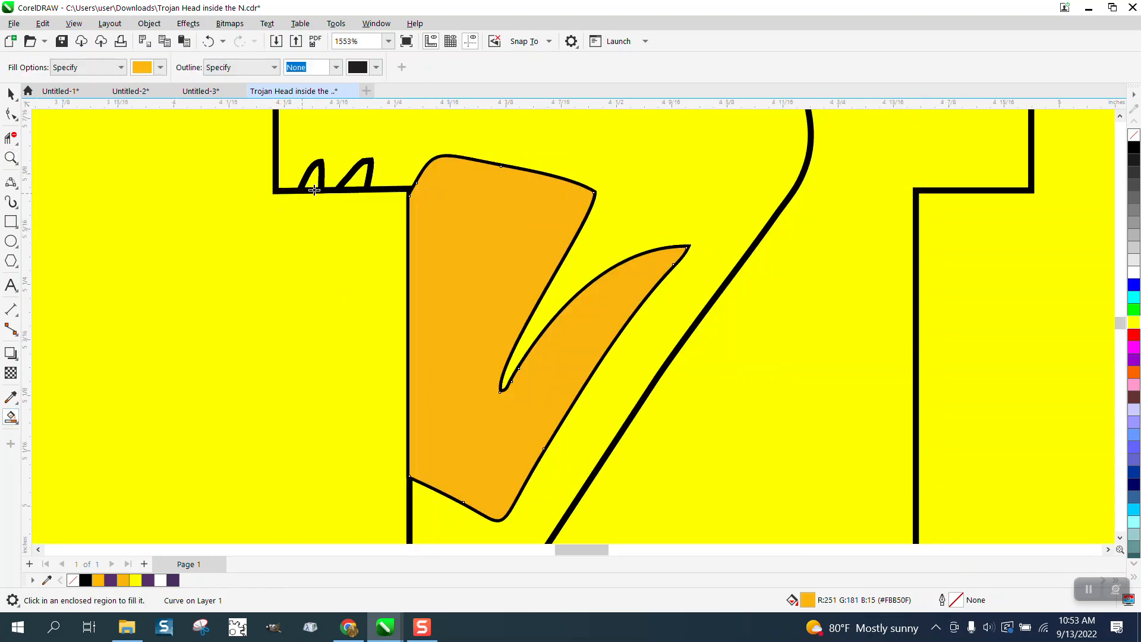
left_click(355, 178)
left_click(316, 178)
Fill the helmet's feathered side ornament, the brow piece, the visor opening and the round ear disc with gold
scroll(324, 180, "down", 4)
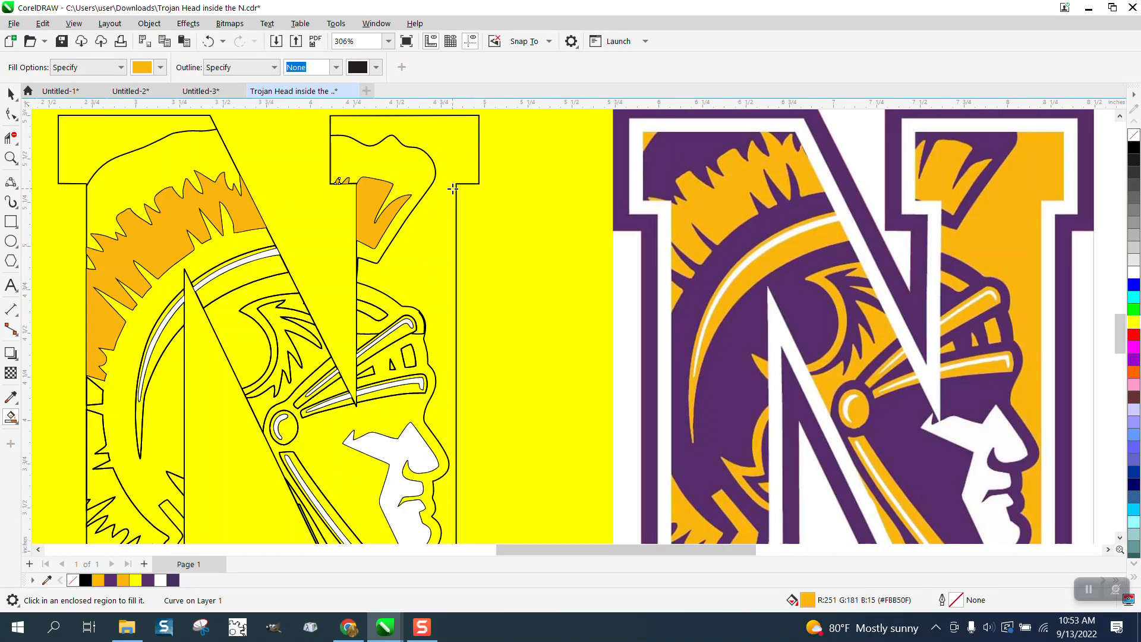
scroll(453, 189, "down", 1)
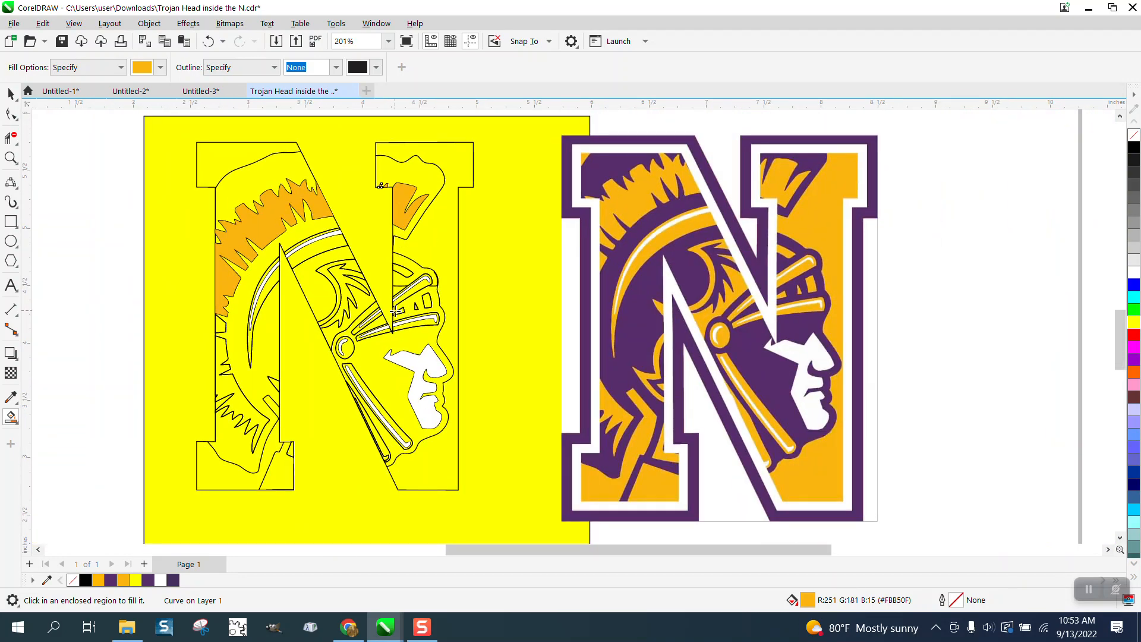
left_click(366, 297)
left_click(355, 265)
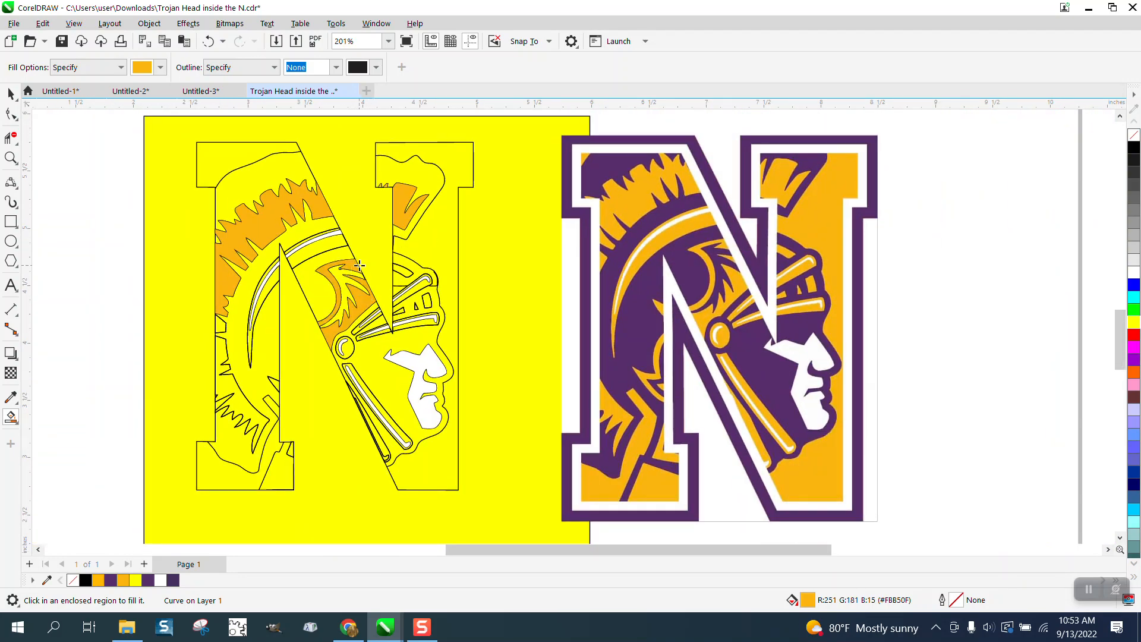
left_click(402, 270)
left_click(427, 303)
left_click(351, 349)
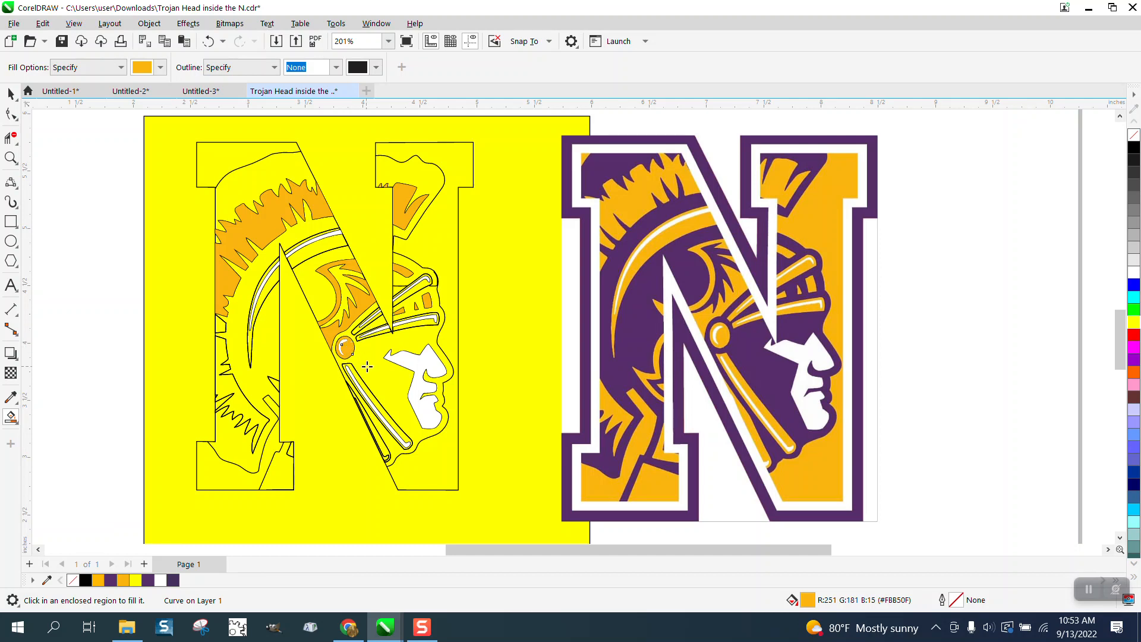
Fill the cheek strap and all segments of the two visor bars around their white highlights with gold
left_click(381, 409)
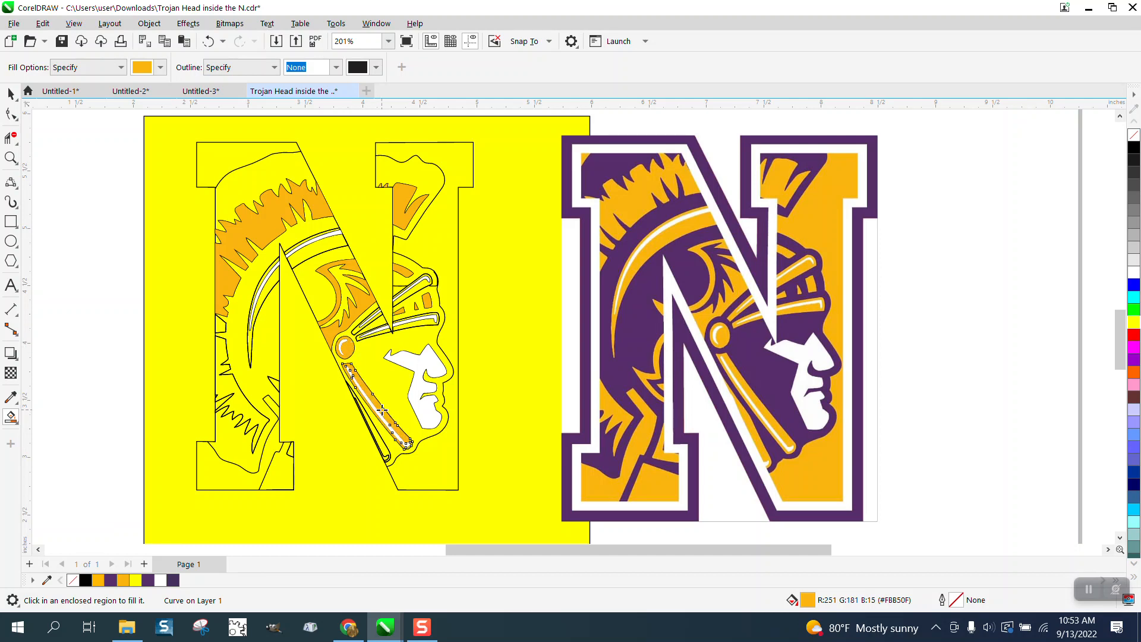
left_click(429, 313)
left_click(423, 288)
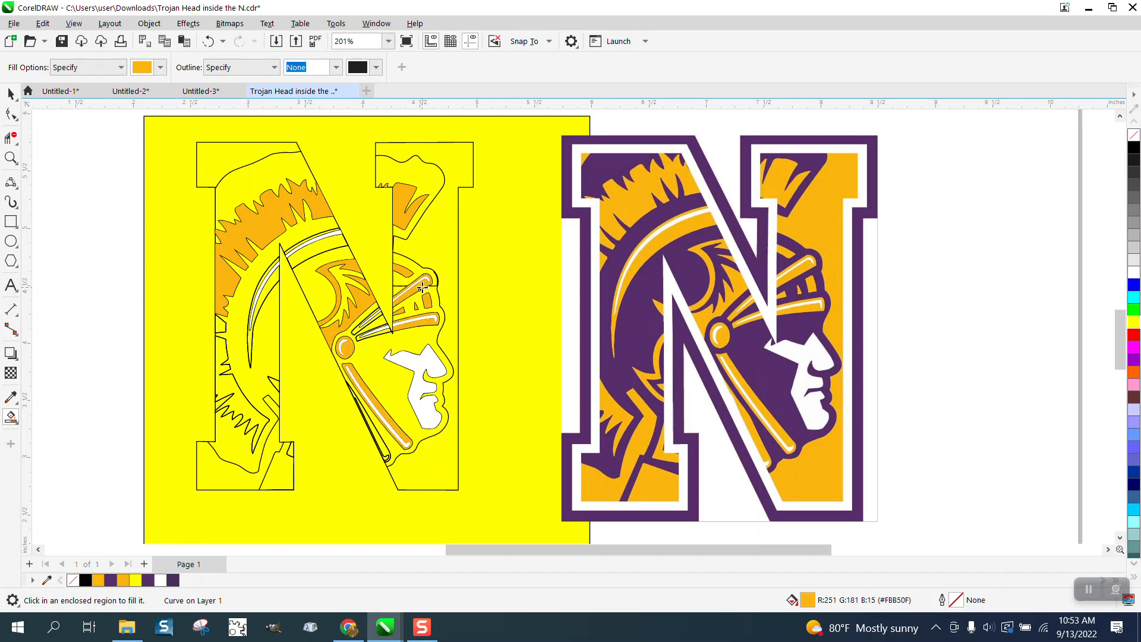
left_click(11, 158)
left_click_drag(314, 300, 508, 384)
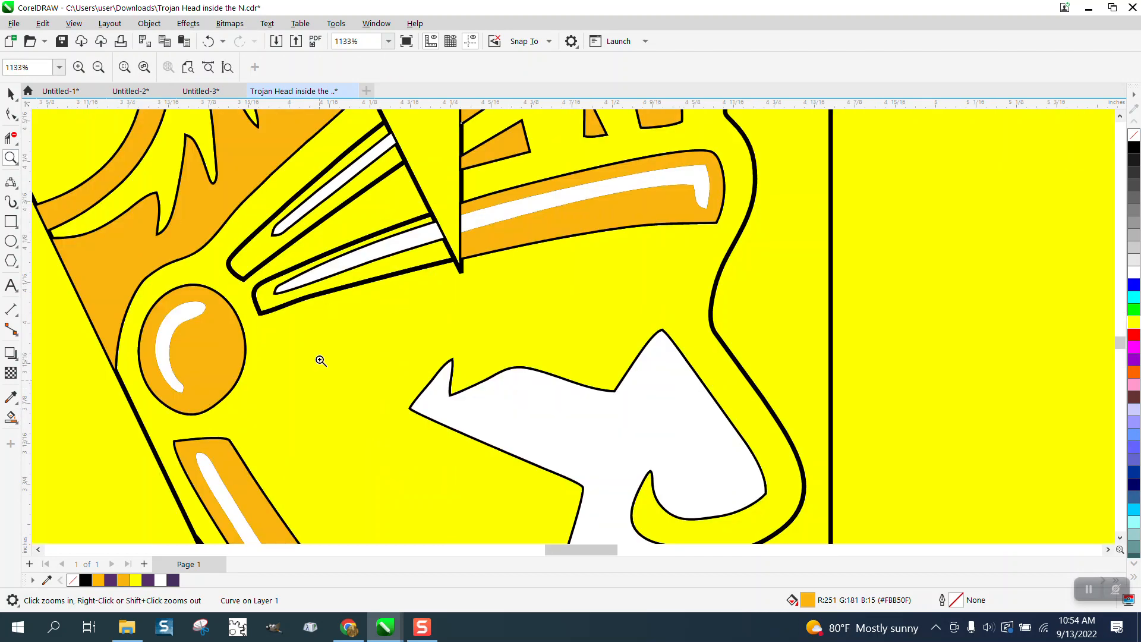
left_click(11, 418)
left_click(255, 255)
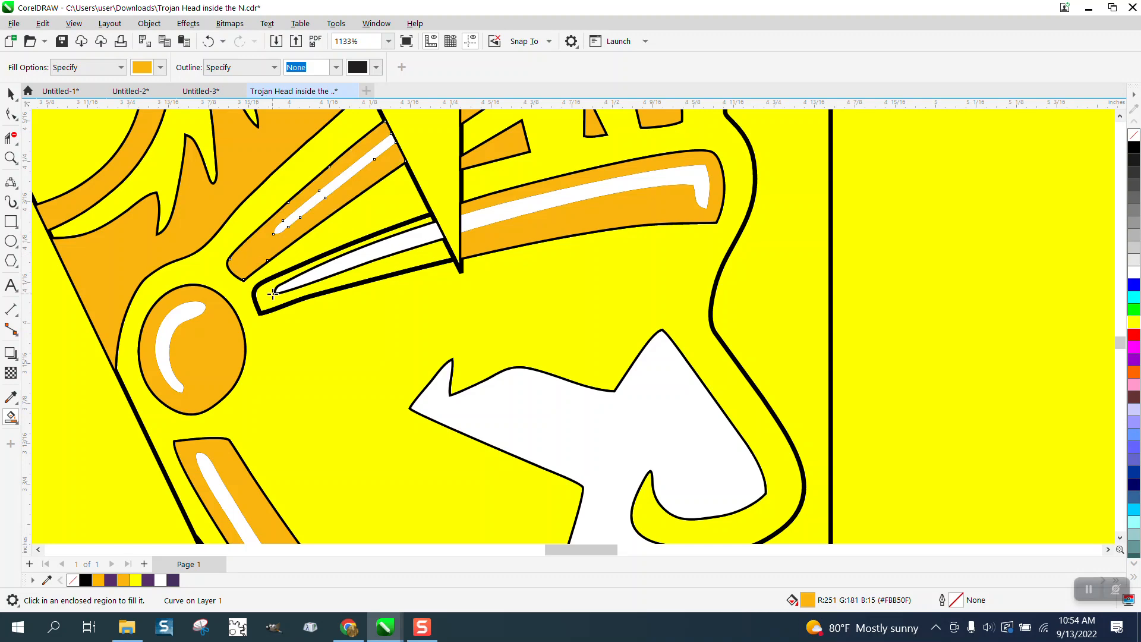
left_click(273, 294)
Fill the lower plume and the N's background areas in the lower-left foot, right stem and upper-left serif with gold
scroll(414, 256, "down", 5)
scroll(415, 255, "down", 1)
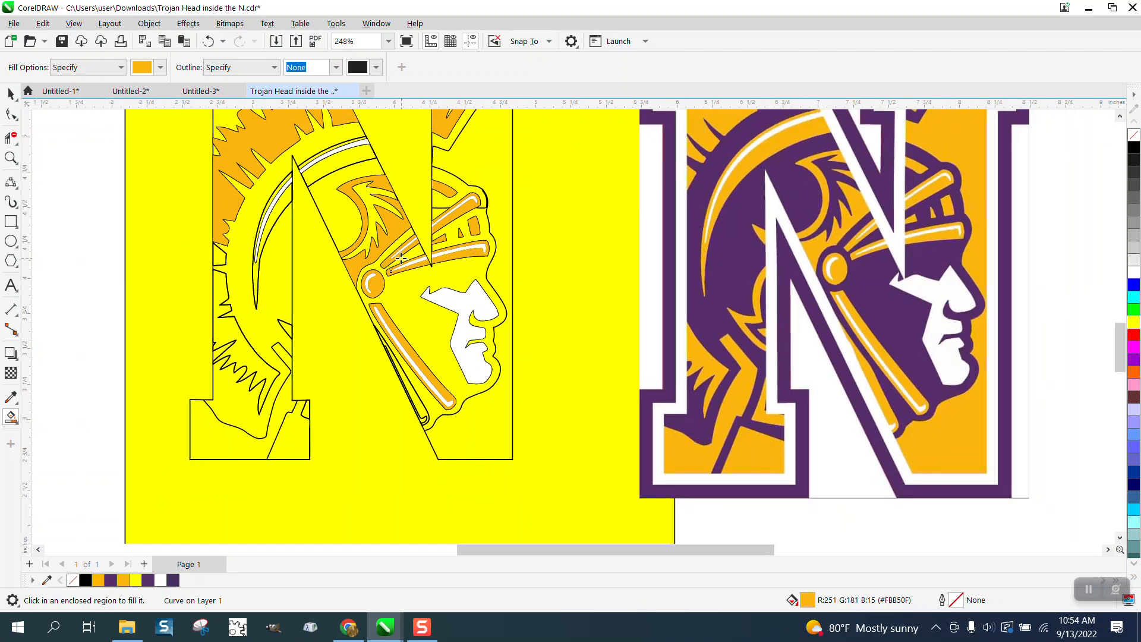
left_click(248, 358)
left_click(218, 257)
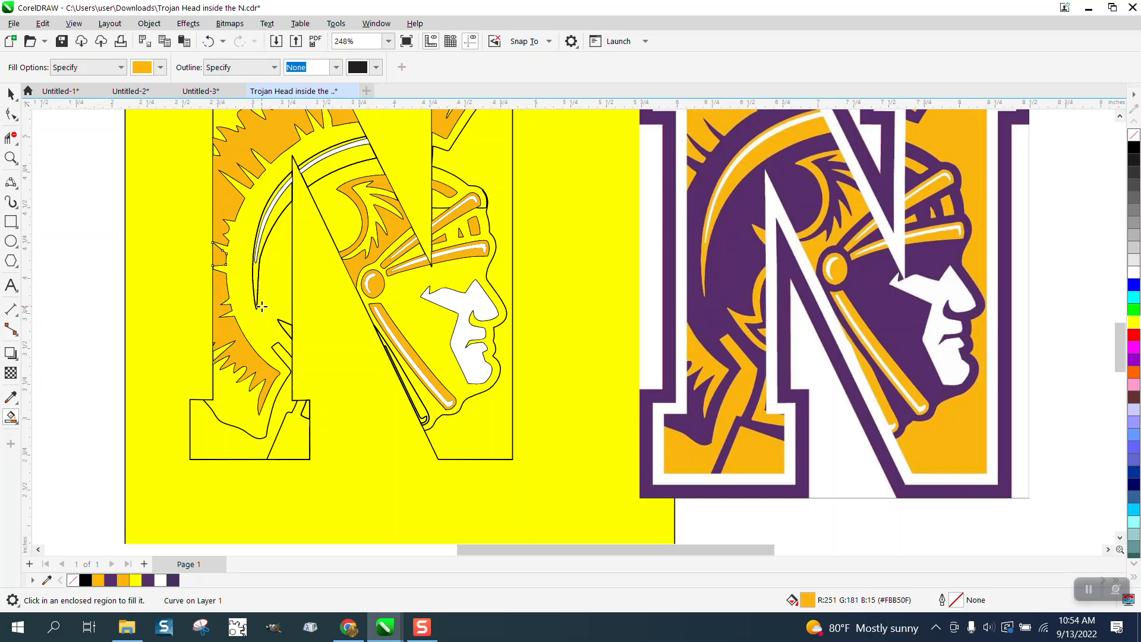
left_click(301, 432)
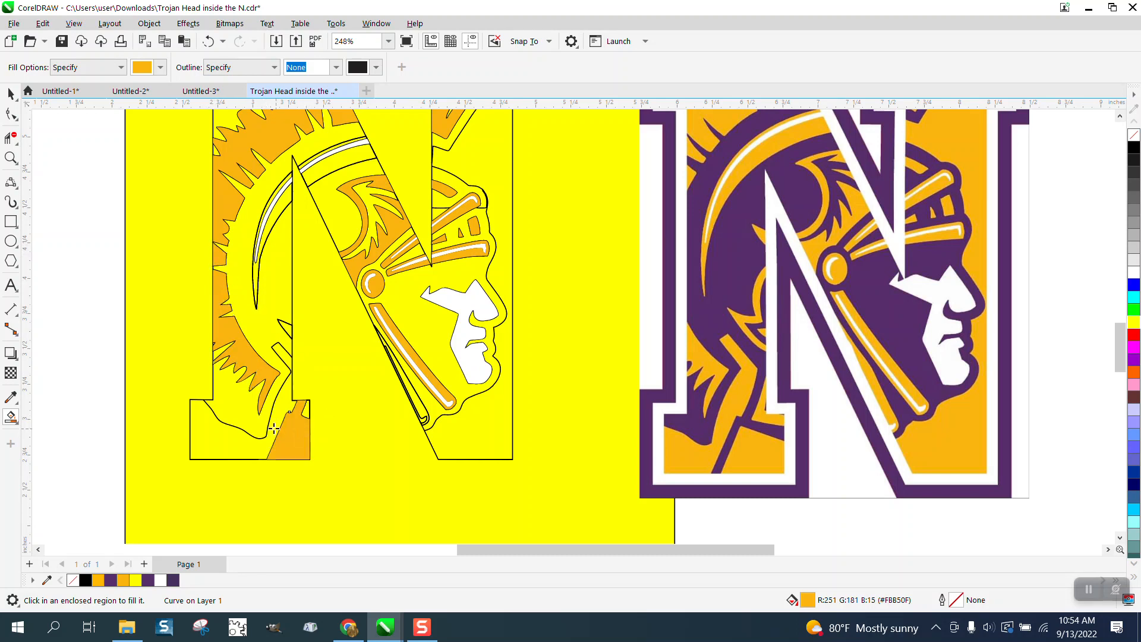
left_click(233, 445)
left_click(466, 440)
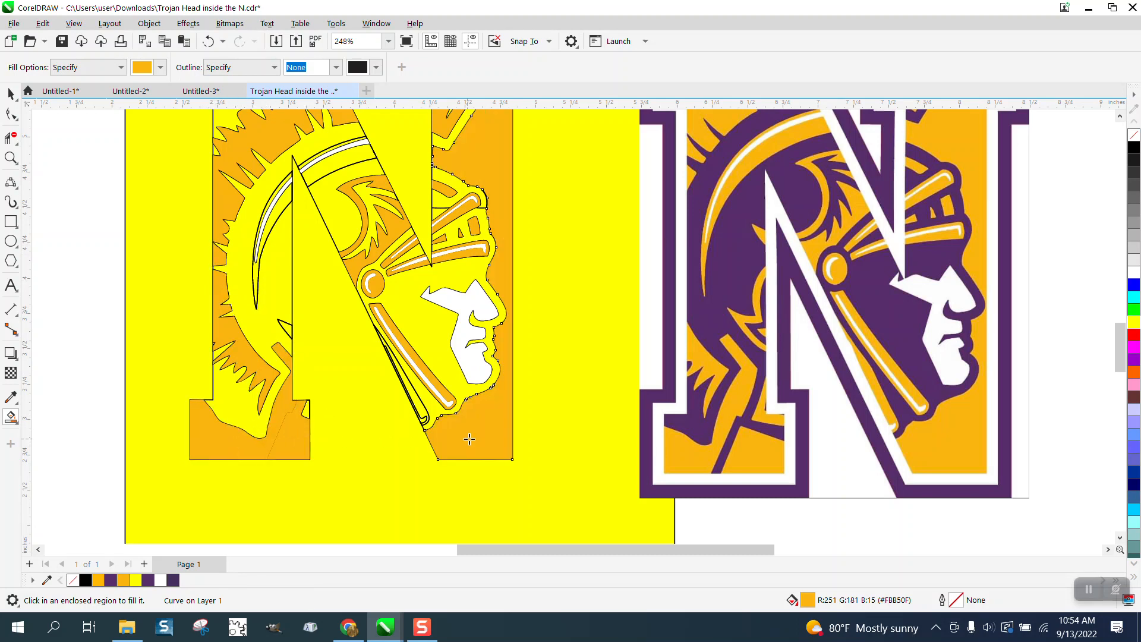
scroll(469, 440, "down", 2)
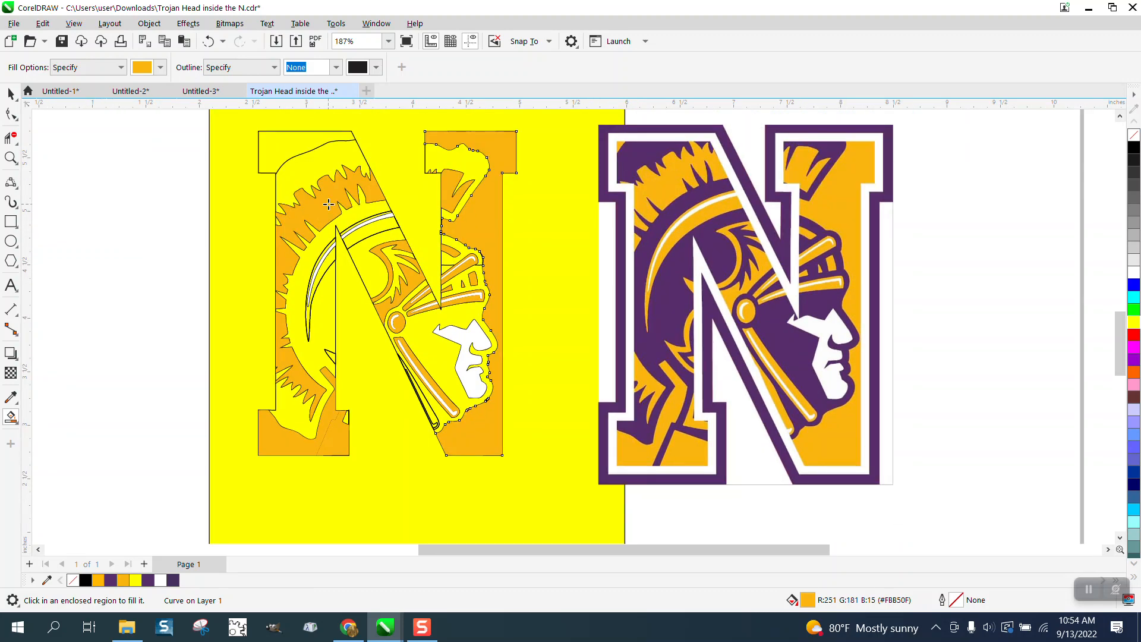
left_click(291, 145)
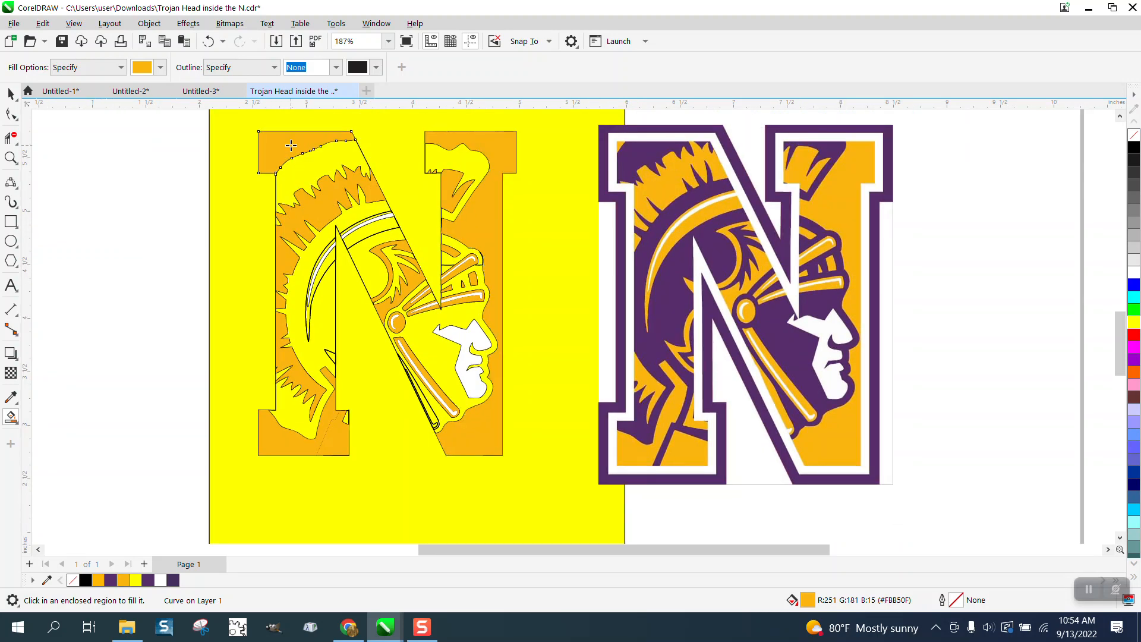
Fill the helmet's curved crest band on both sides of the N's diagonal cut with gold around its white highlight
left_click(382, 224)
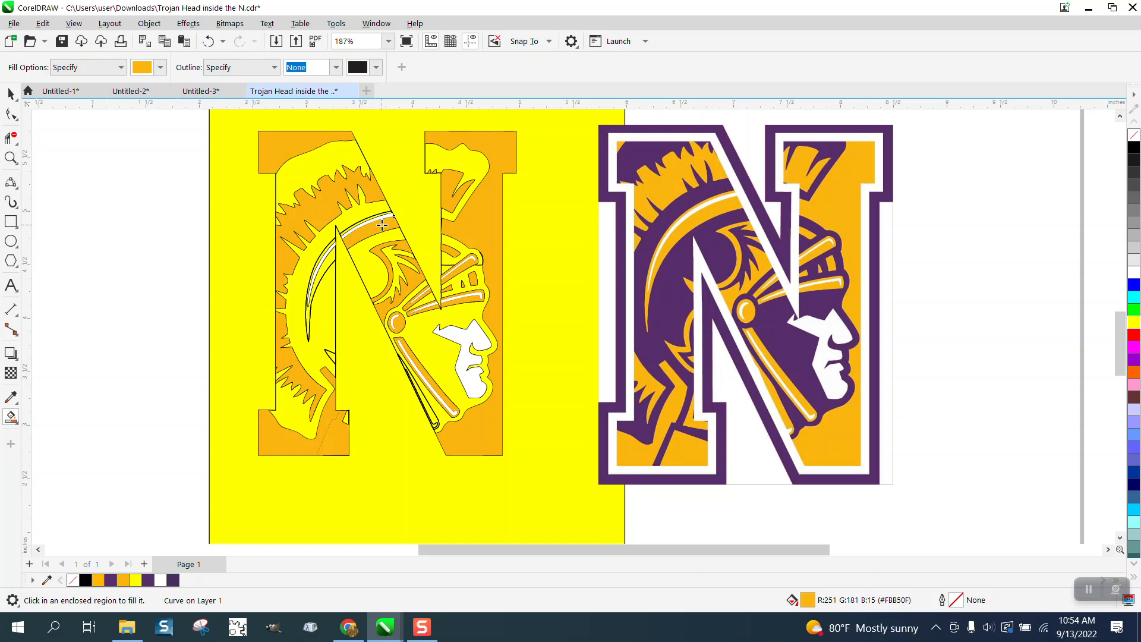
left_click(334, 262)
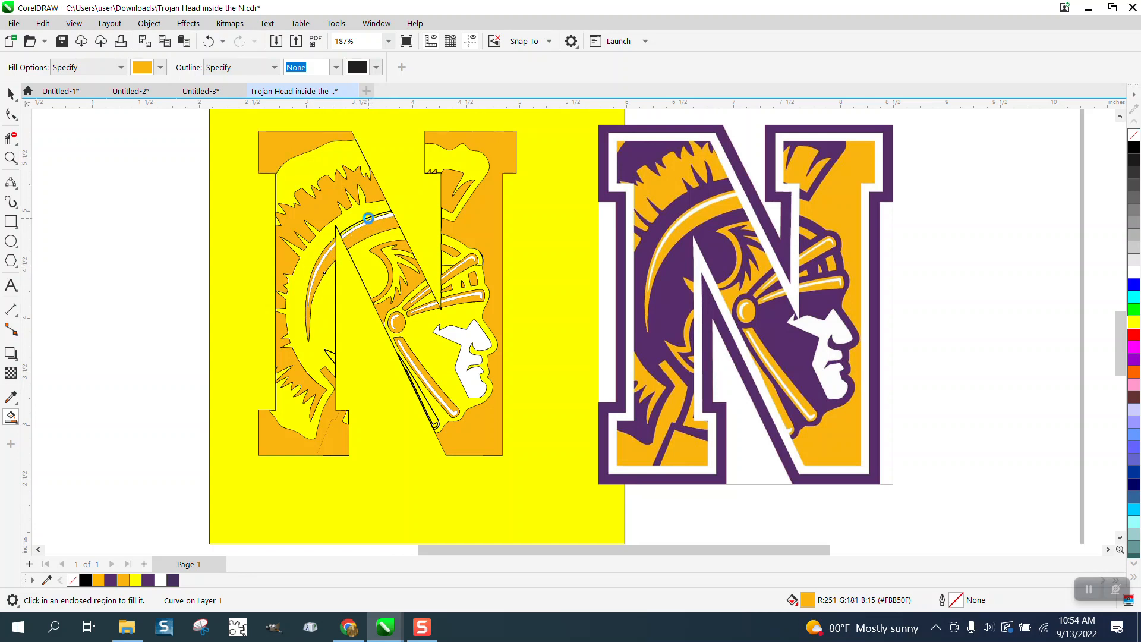
left_click(369, 218)
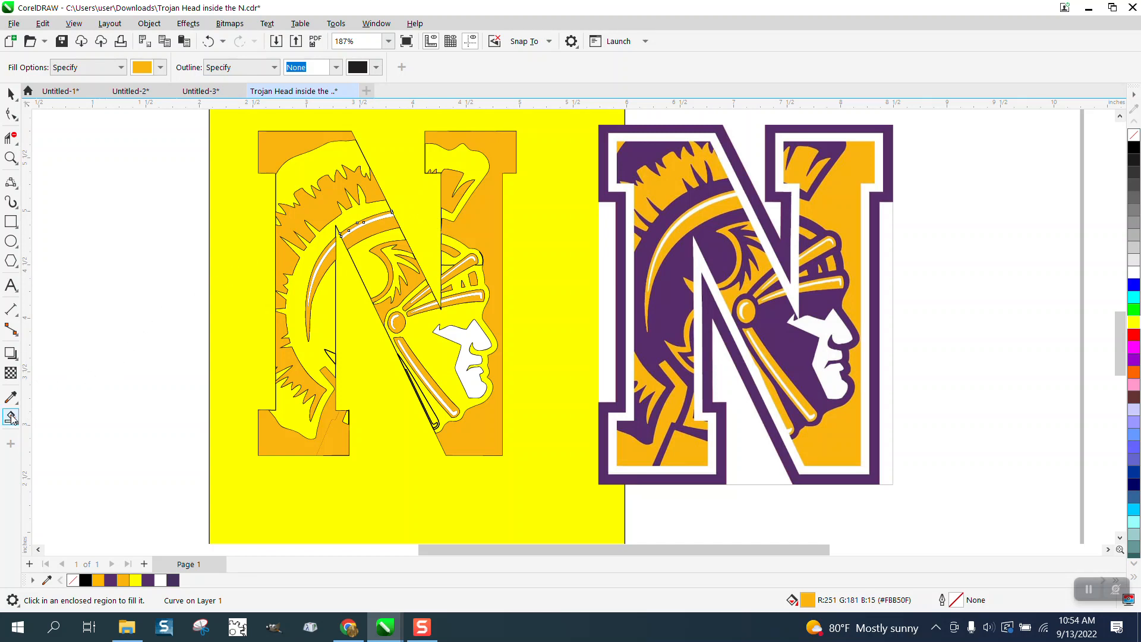
Sample the purple (#562D6A) from the finished logo and fill the Trojan's face and visor background with it
left_click(160, 67)
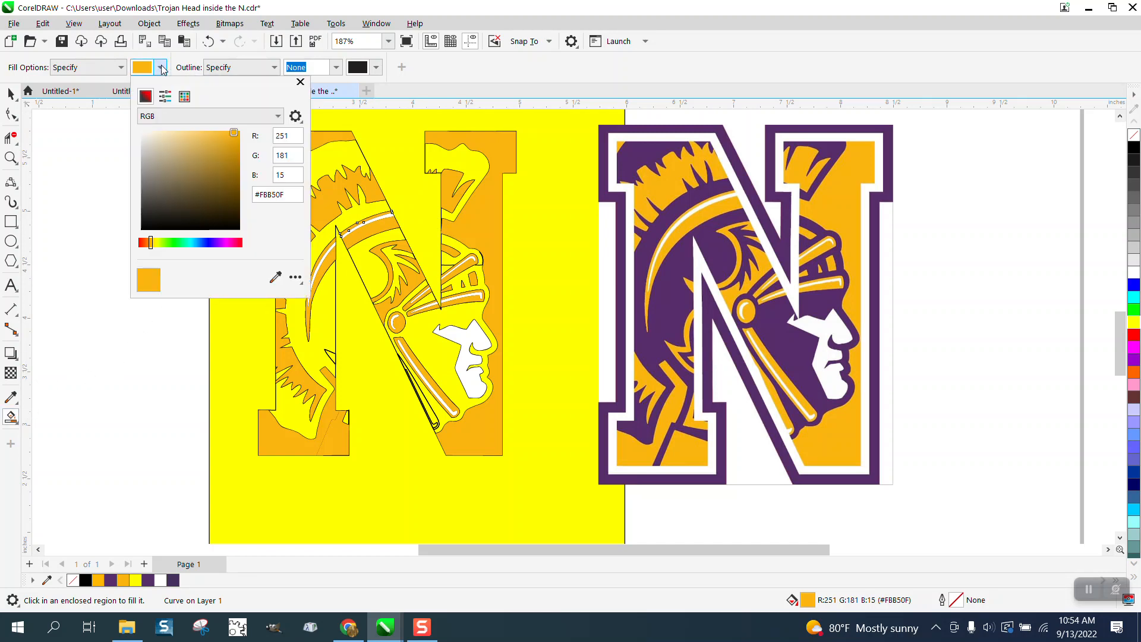
left_click(275, 277)
left_click(654, 269)
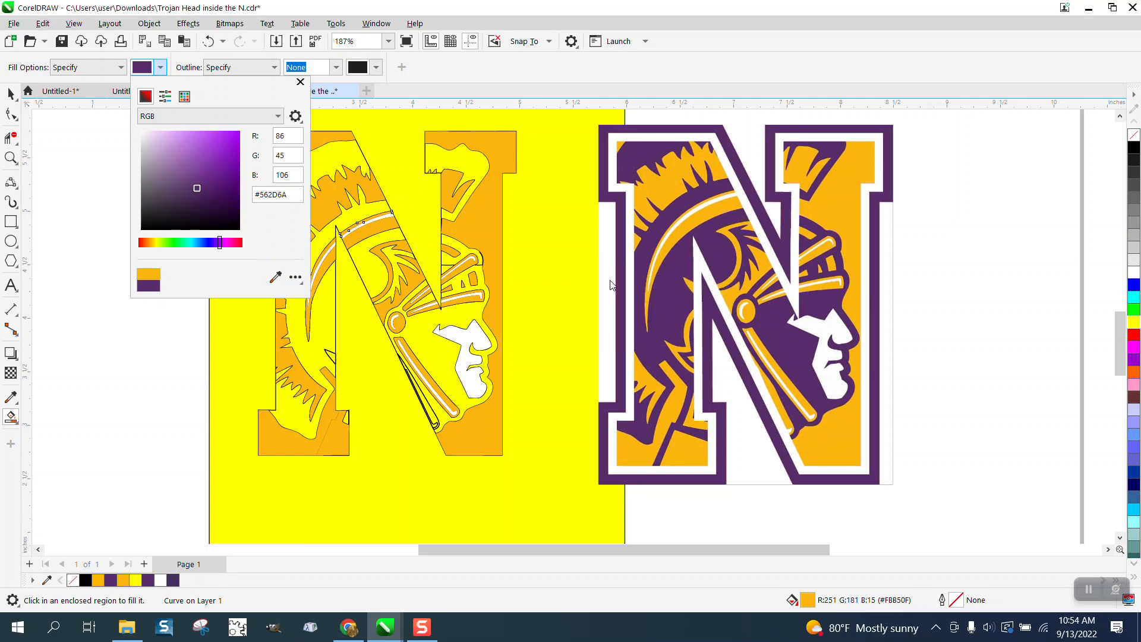
left_click(456, 316)
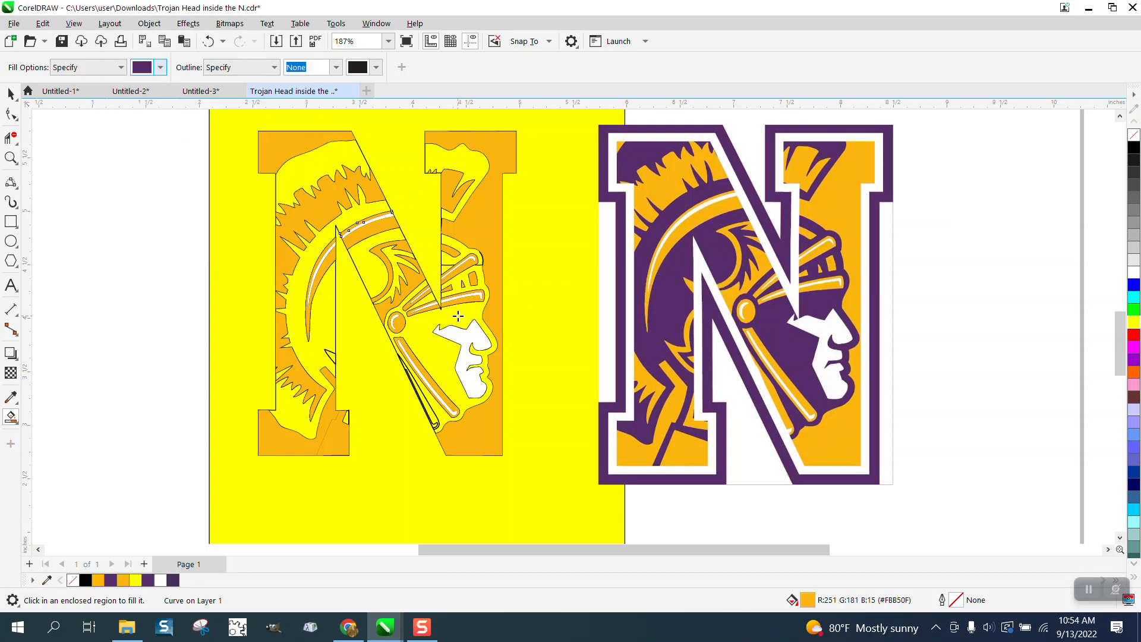
left_click(449, 314)
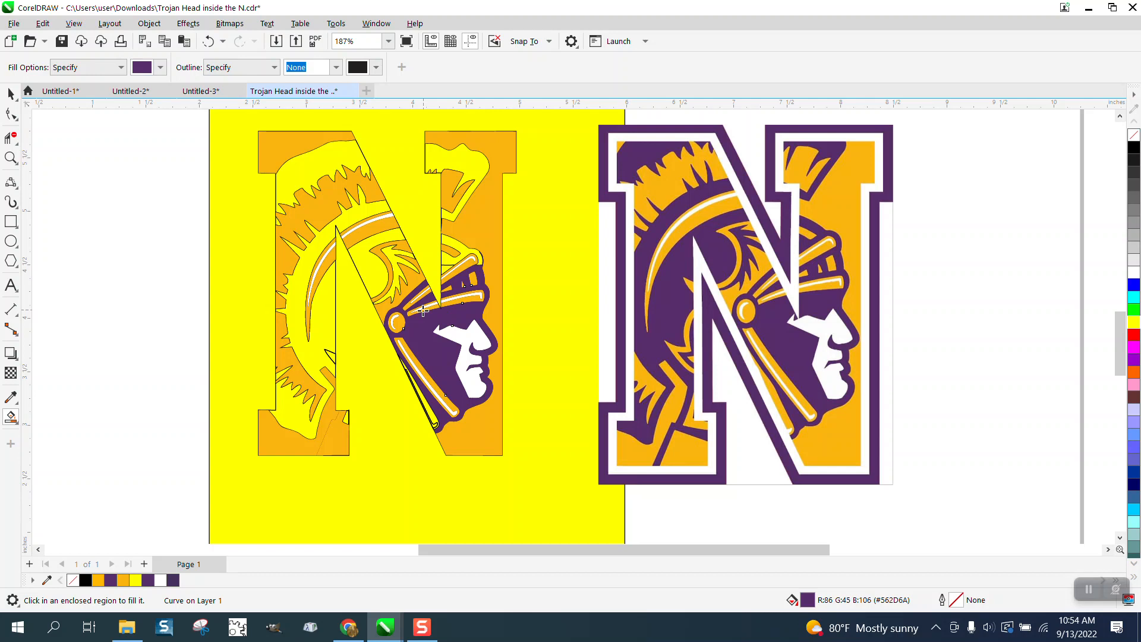
Fill the helmet side, the gaps in its feathered ornament, the brow area and the upper-right plume surround with purple
left_click(377, 270)
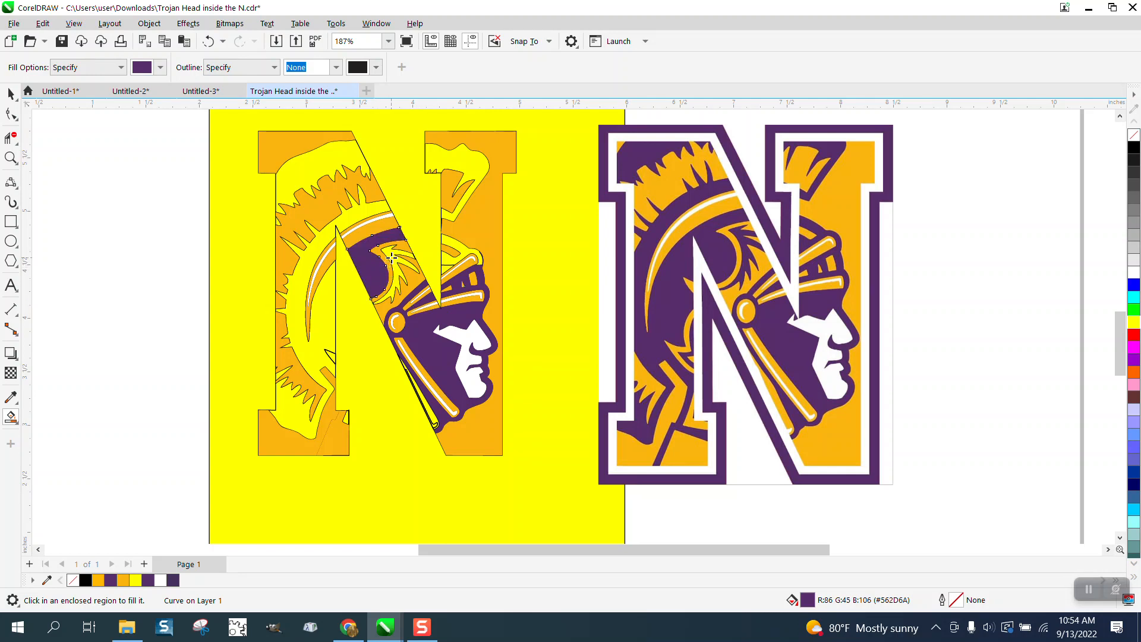
left_click(391, 257)
left_click(454, 250)
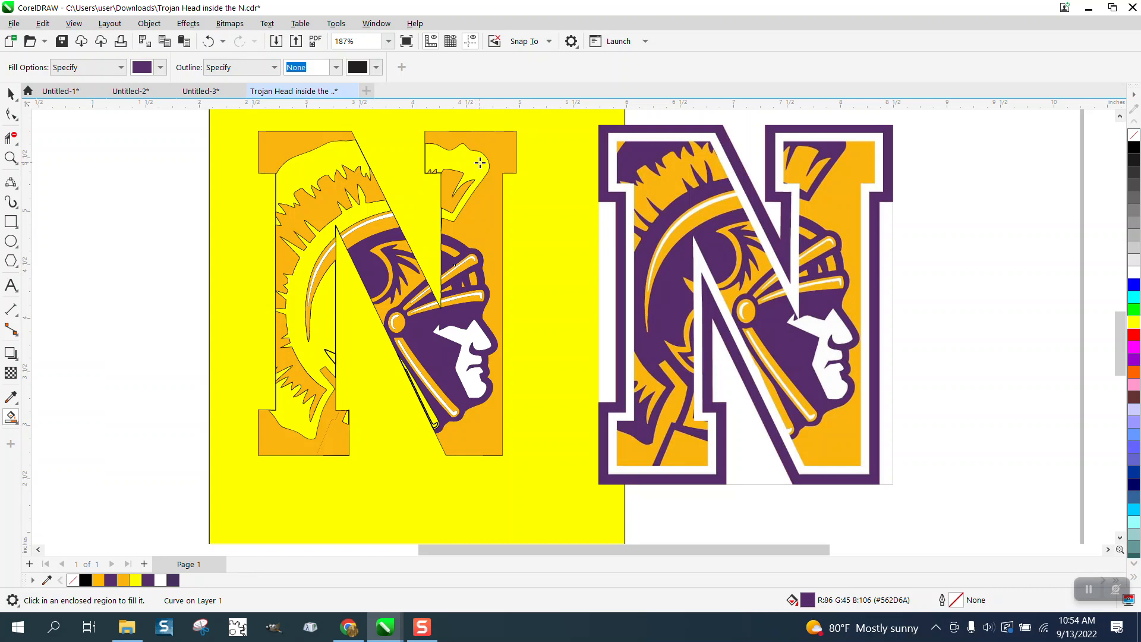
left_click(461, 171)
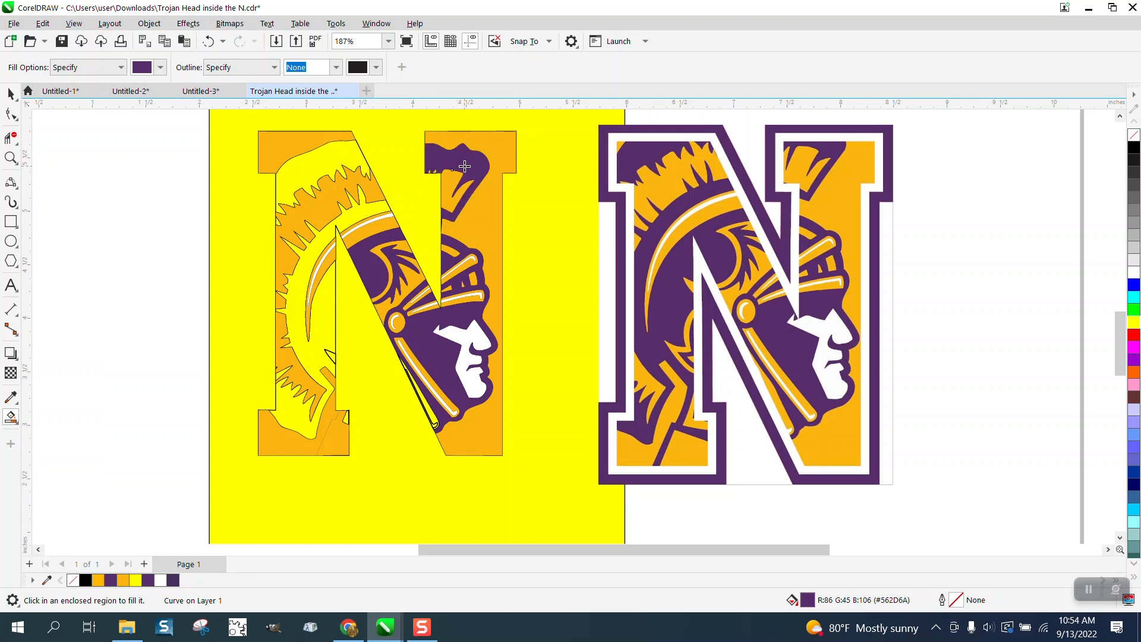
Fill the upper plume, the area behind the crest band, and the small neck and lower-left foot gaps with purple
left_click(348, 181)
left_click(364, 212)
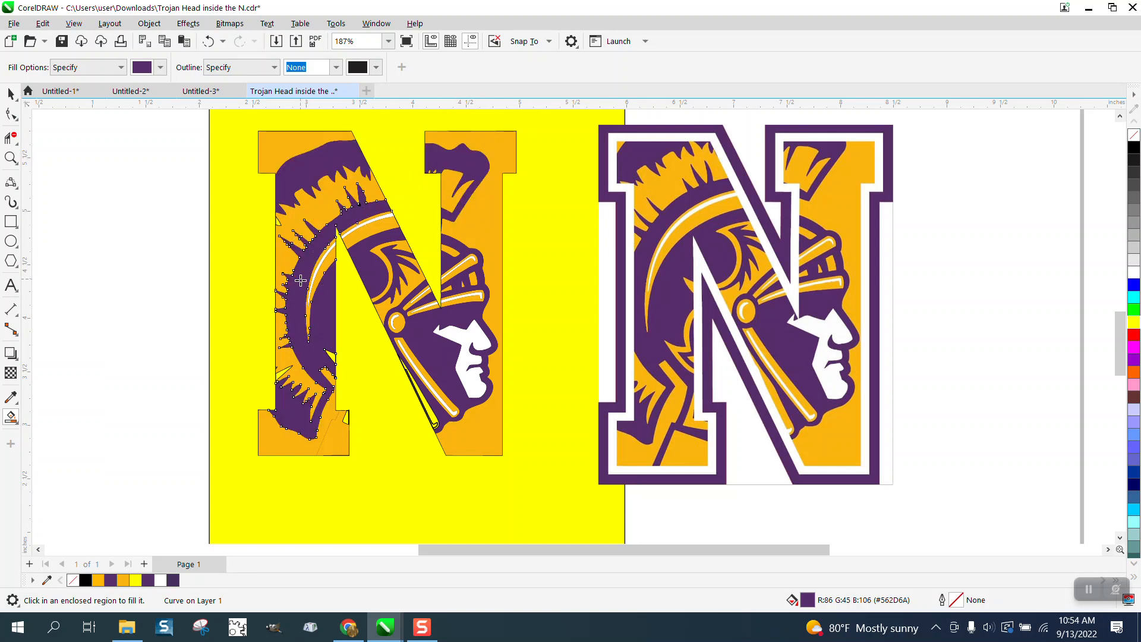
left_click(331, 357)
left_click(284, 371)
left_click(348, 419)
Sample the gold (#FBB50F) from the finished logo and fill the chin strap beside the N's diagonal cut with it
left_click(161, 67)
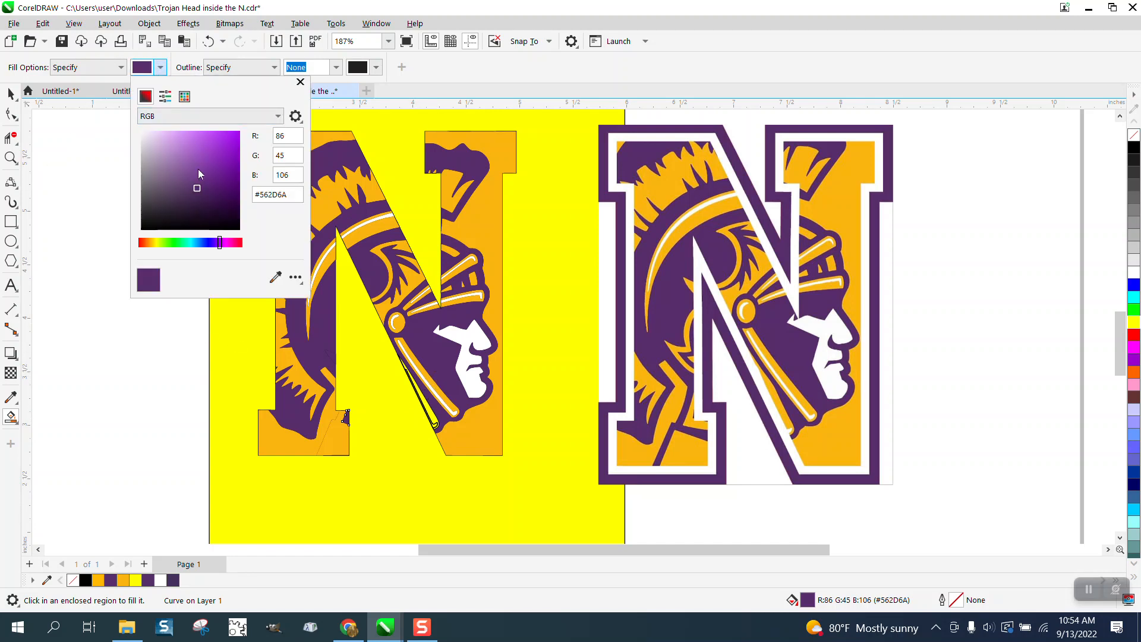
left_click(278, 277)
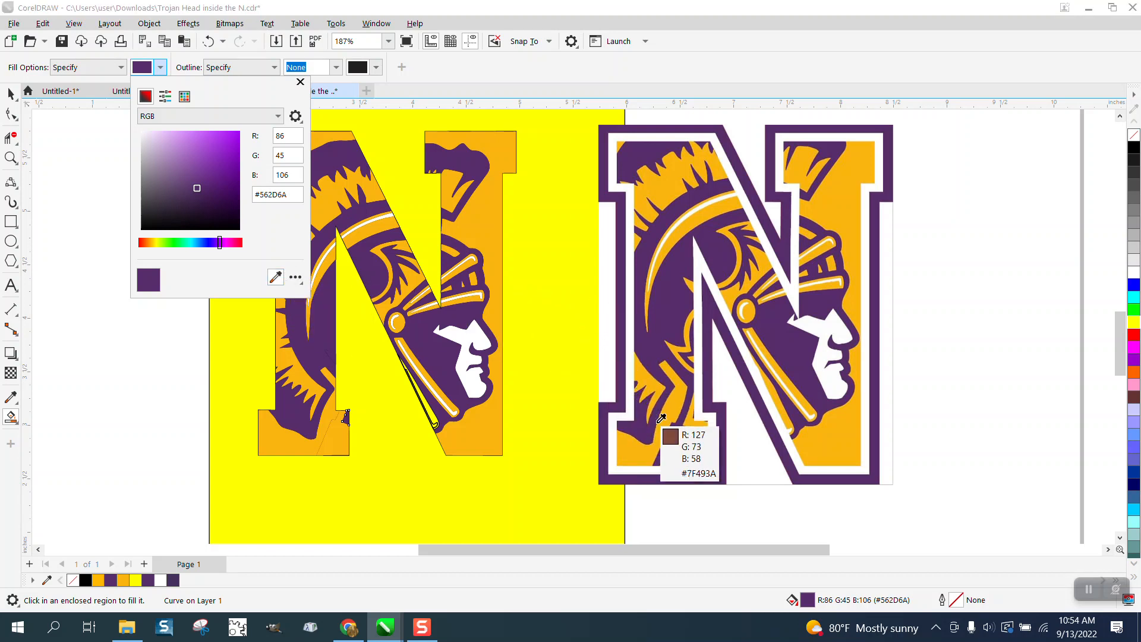
left_click(694, 461)
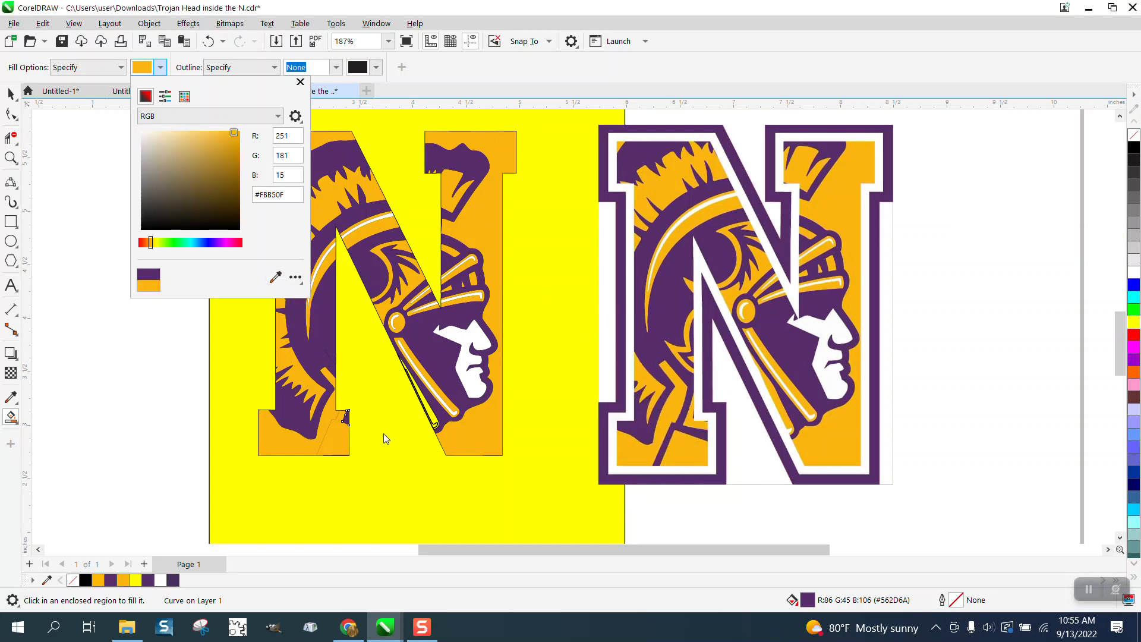
left_click(429, 410)
left_click(429, 412)
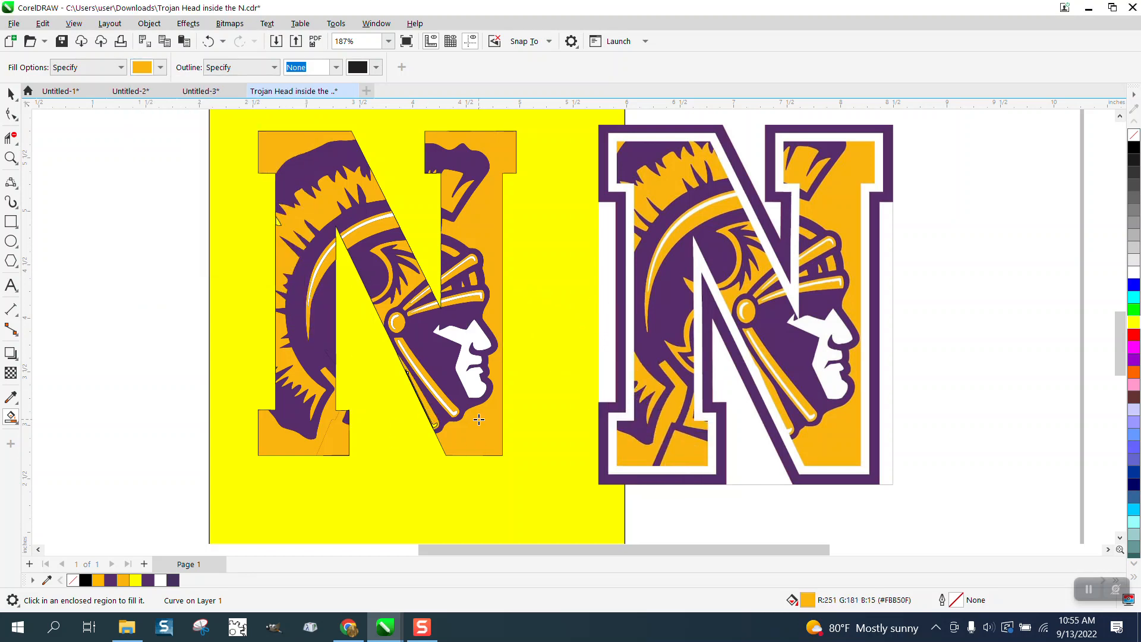
Set the Smart Fill color to white and fill the small highlight at the lower end of the chin strap
left_click(11, 157)
left_click_drag(403, 378, 590, 473)
left_click(11, 417)
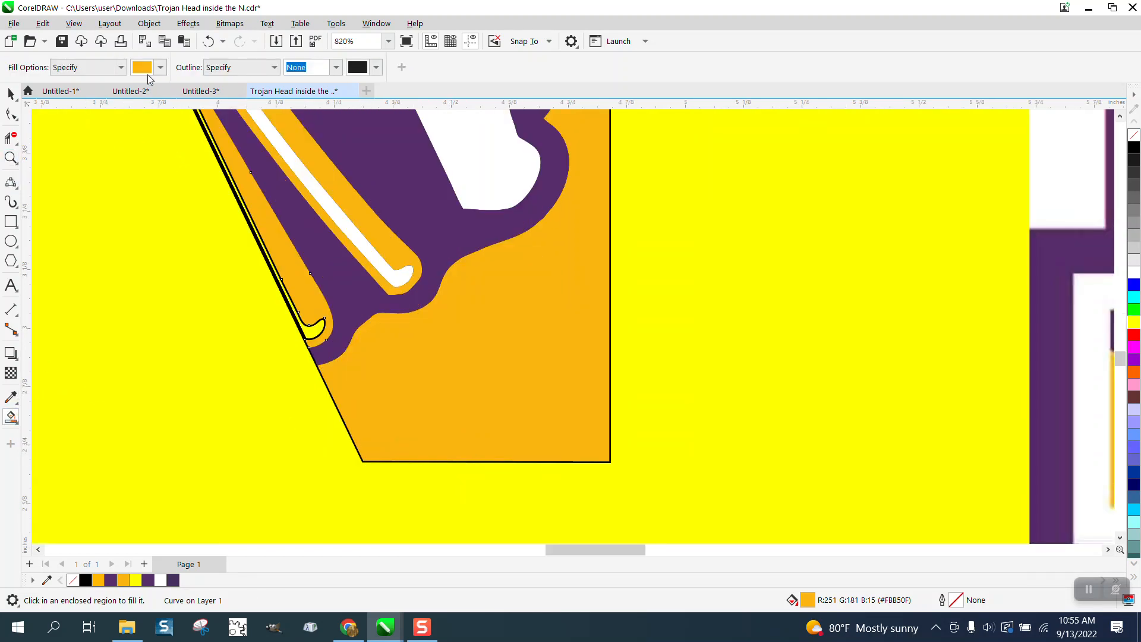
left_click(160, 67)
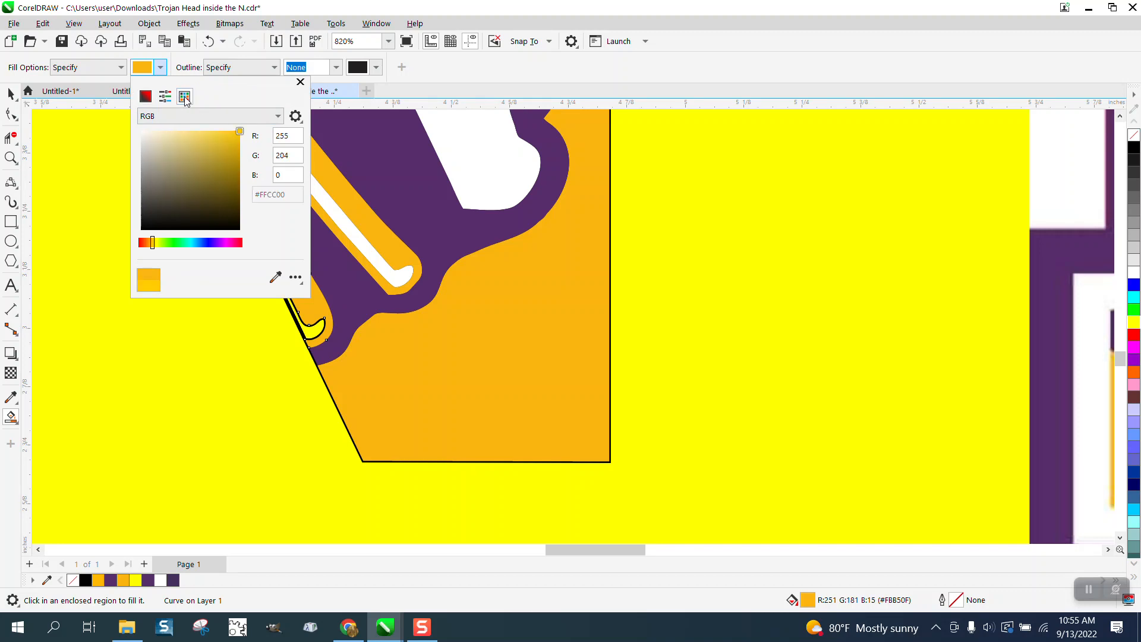
left_click(184, 96)
left_click(188, 139)
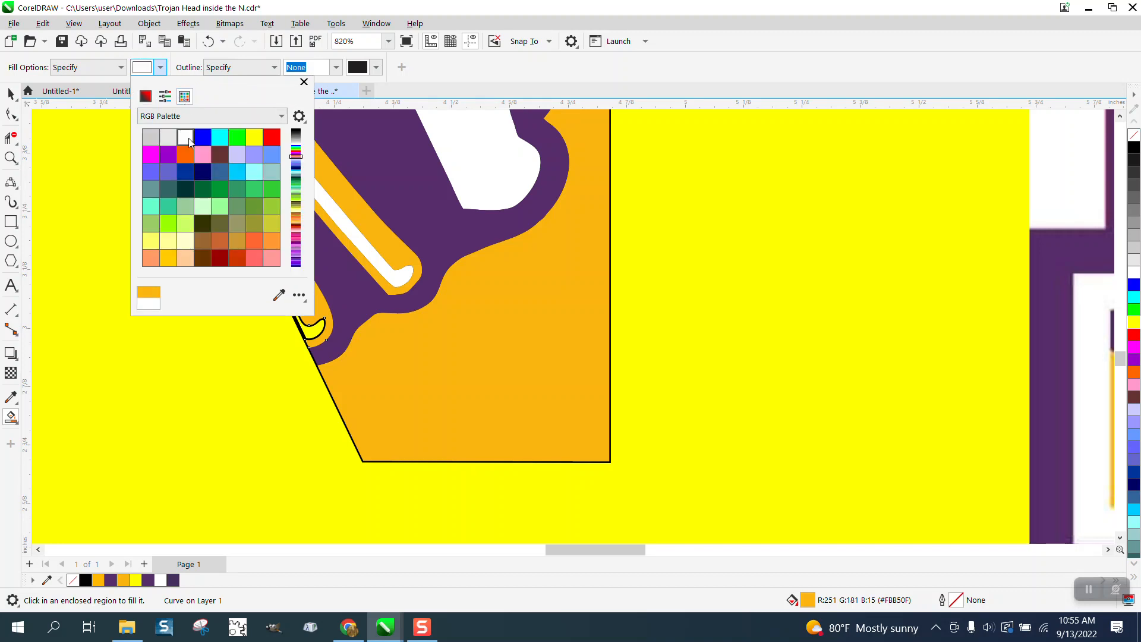
left_click(315, 335)
Select both pieces of the purple-and-white N border and move them up 5 inches onto the filled Trojan N
scroll(315, 334, "down", 4)
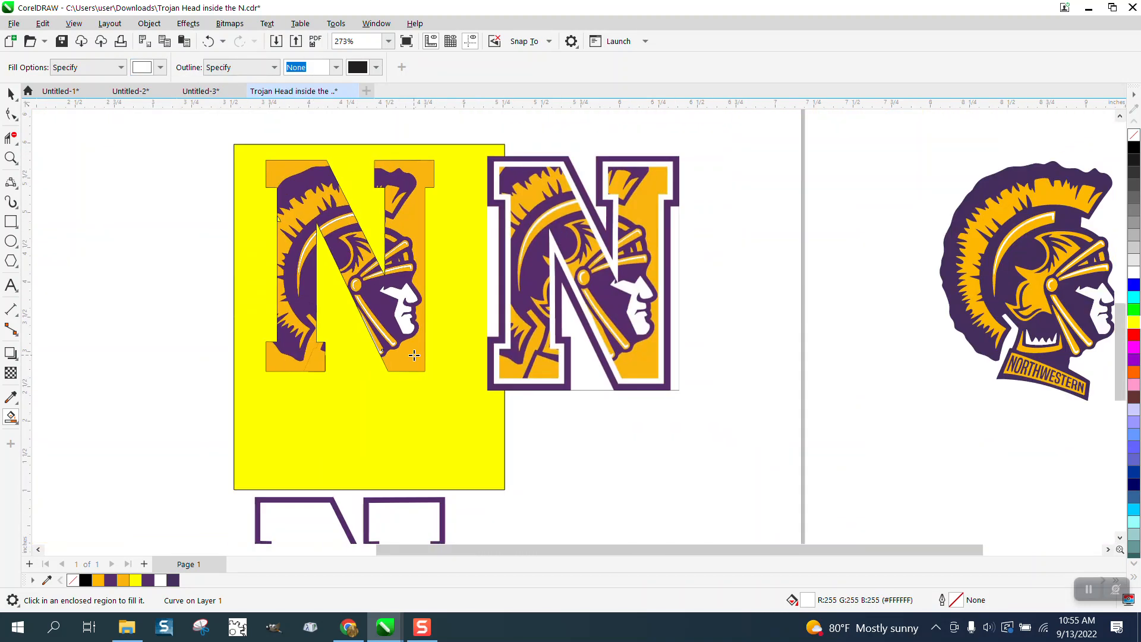
scroll(414, 355, "down", 5)
left_click(10, 93)
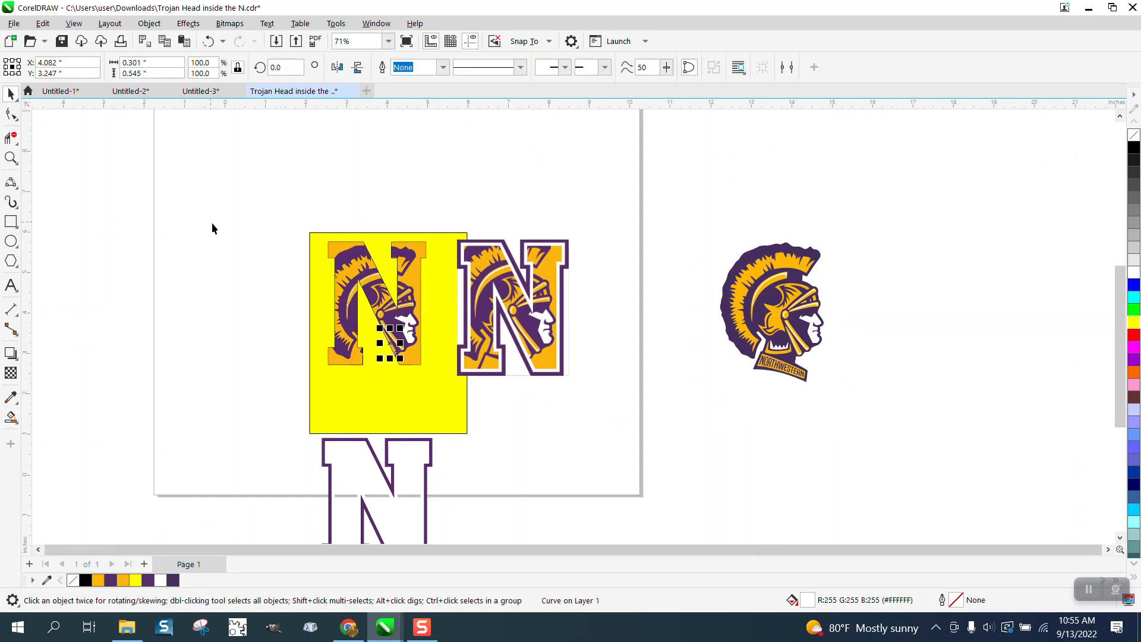
scroll(211, 223, "down", 2)
left_click_drag(243, 353, 443, 487)
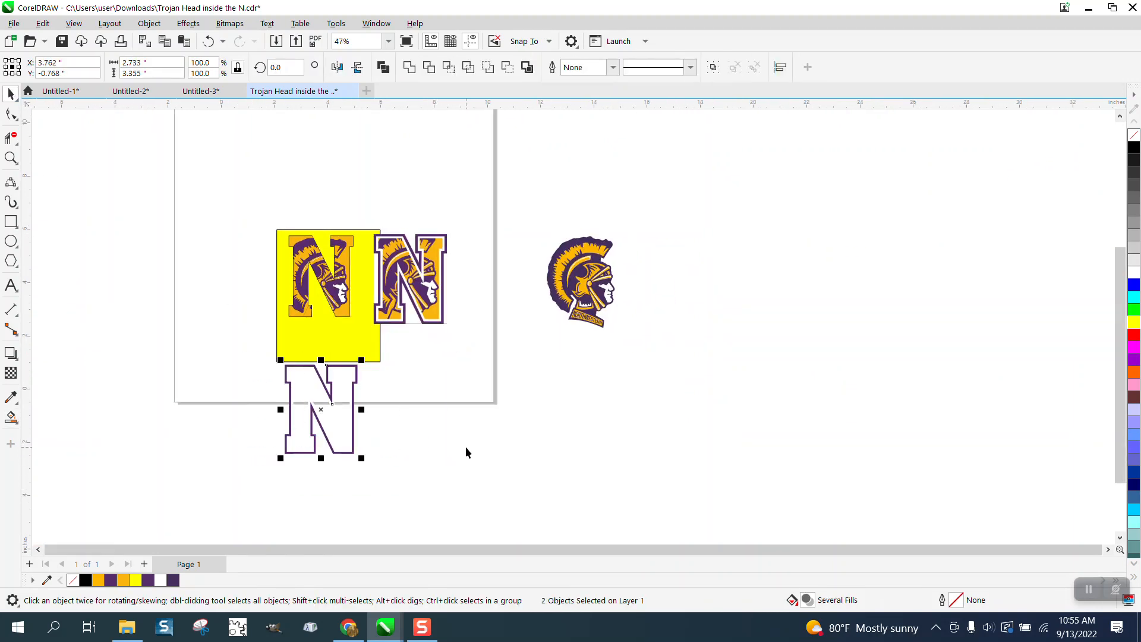
key("Up")
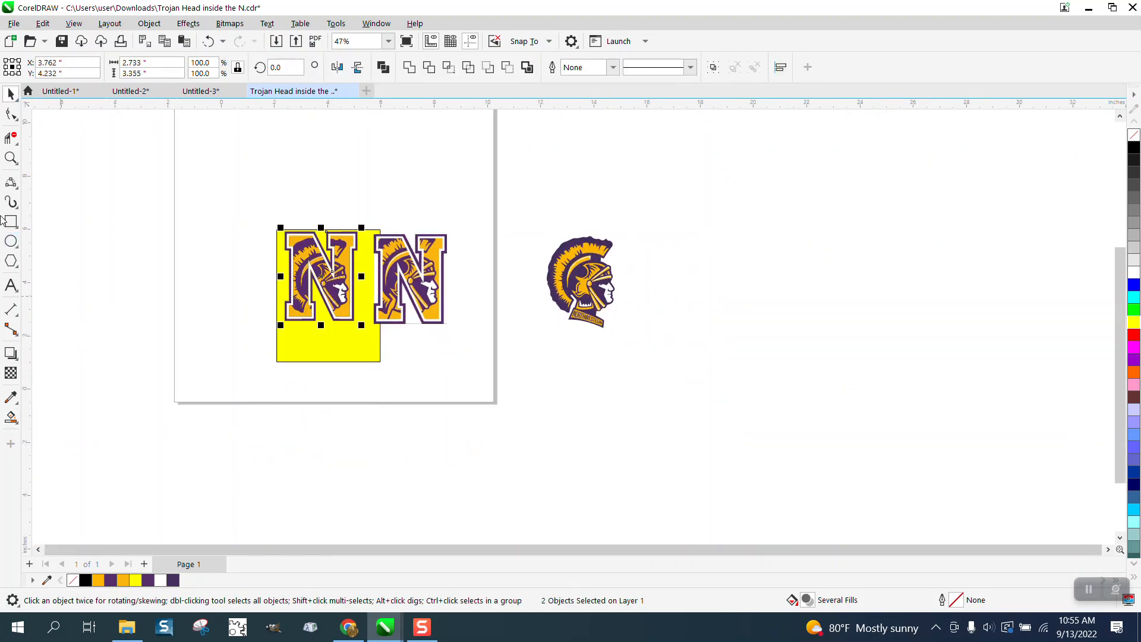
left_click(11, 157)
left_click_drag(250, 219, 614, 381)
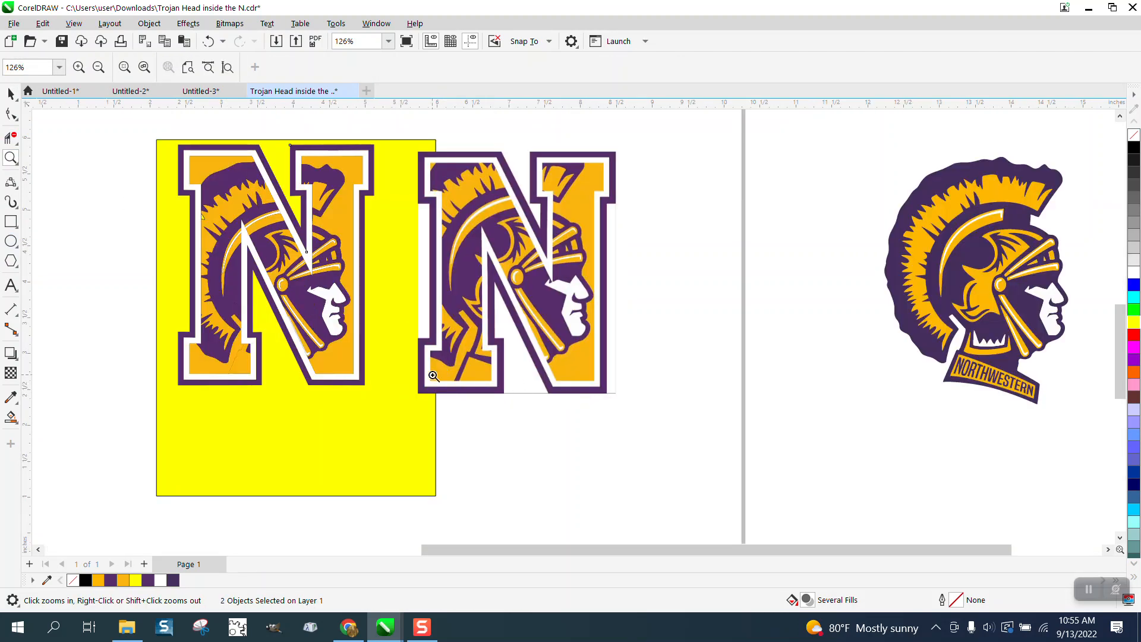